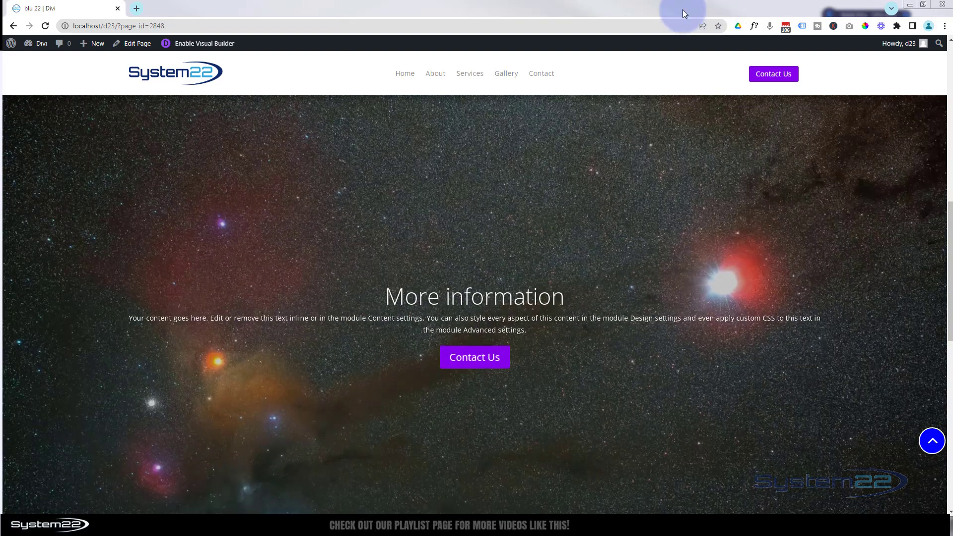
Enable the visual builder for the page and delete the full-width starry-sky section below the "Contact Us Today!" section.
{"action": "left_click", "coordinate": [221, 43]}
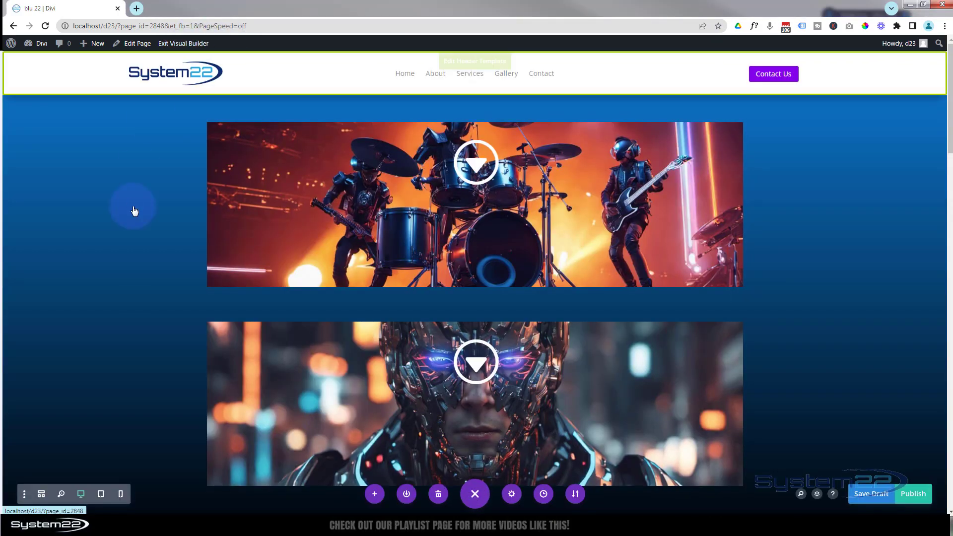
{"action": "scroll", "coordinate": [137, 196], "scroll_direction": "down", "scroll_amount": 2}
{"action": "scroll", "coordinate": [136, 196], "scroll_direction": "down", "scroll_amount": 7}
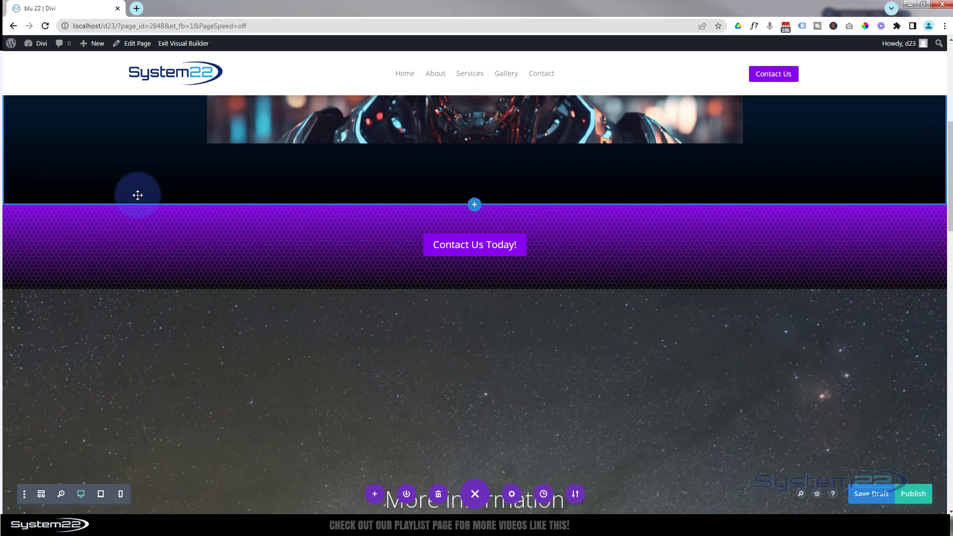
{"action": "scroll", "coordinate": [137, 195], "scroll_direction": "down", "scroll_amount": 1}
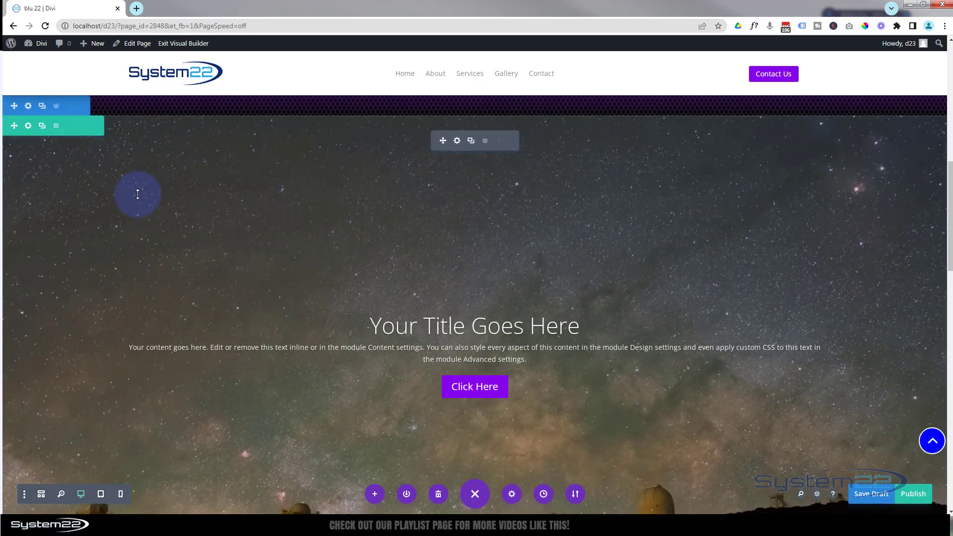
{"action": "left_click", "coordinate": [69, 106]}
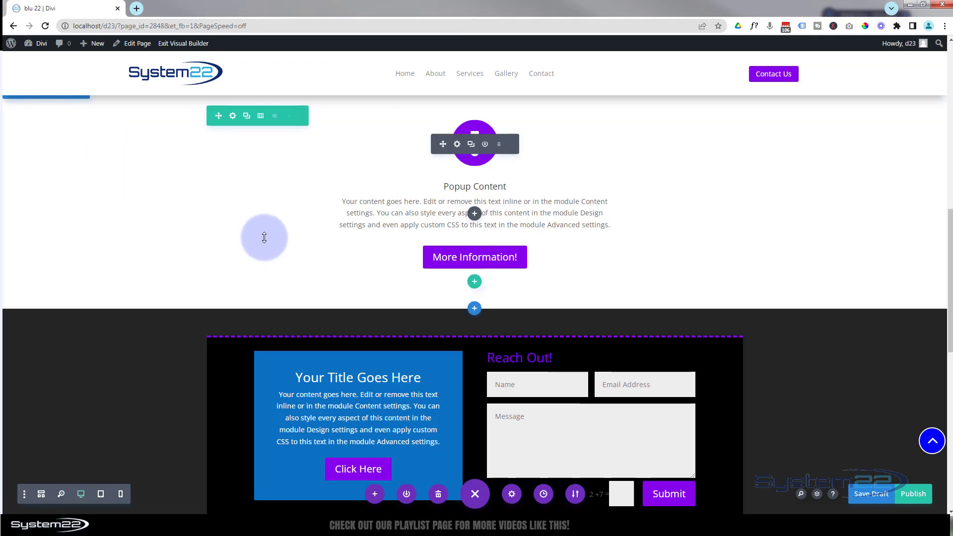
Insert a regular section with a single-column row directly below the purple "Contact Us Today!" section.
{"action": "scroll", "coordinate": [264, 234], "scroll_direction": "up", "scroll_amount": 3}
{"action": "scroll", "coordinate": [263, 235], "scroll_direction": "up", "scroll_amount": 2}
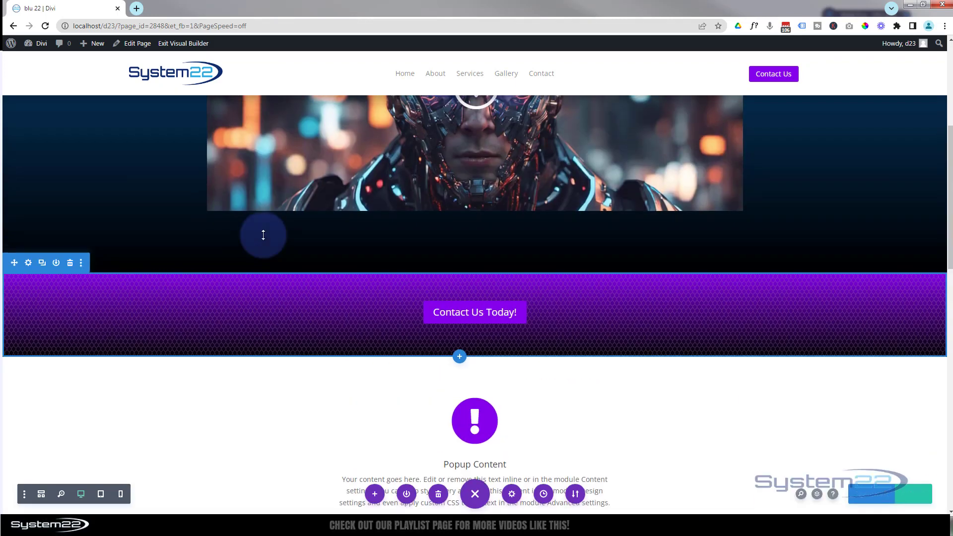
{"action": "scroll", "coordinate": [263, 235], "scroll_direction": "down", "scroll_amount": 1}
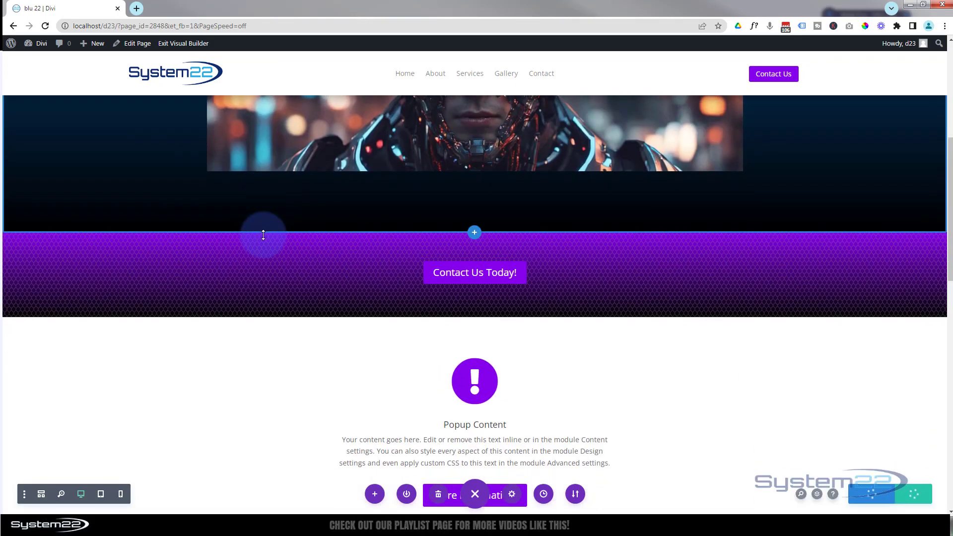
{"action": "scroll", "coordinate": [263, 235], "scroll_direction": "down", "scroll_amount": 2}
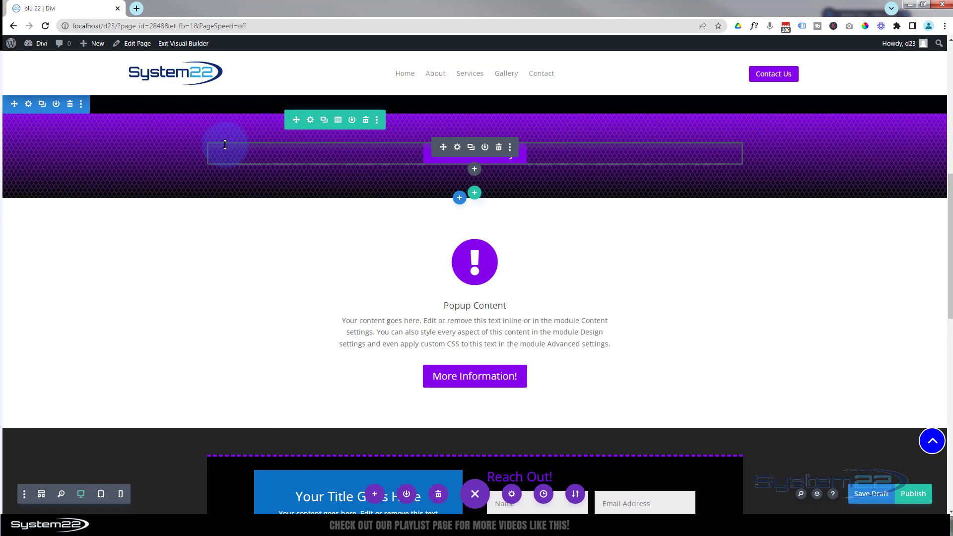
{"action": "left_click_drag", "start_coordinate": [225, 144], "coordinate": [384, 190]}
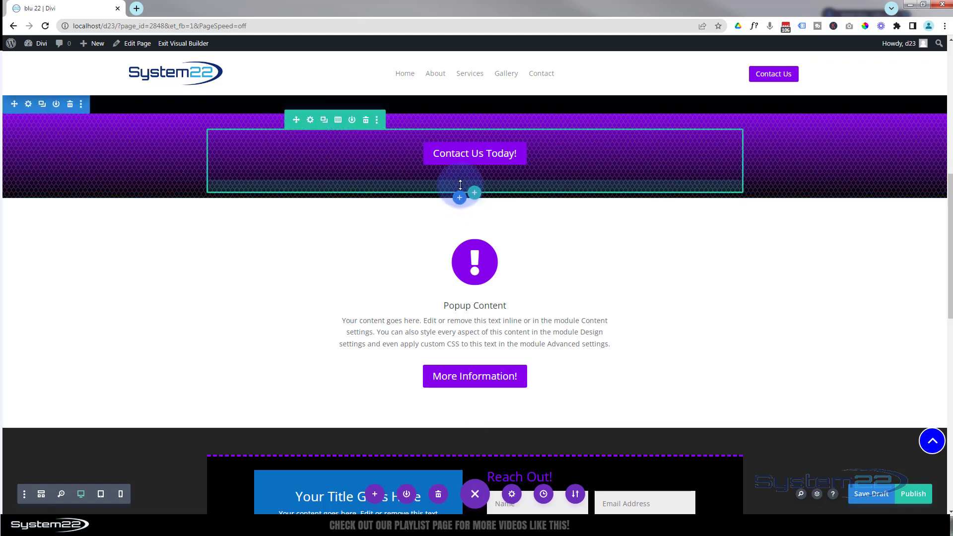
{"action": "scroll", "coordinate": [324, 253], "scroll_direction": "up", "scroll_amount": 4}
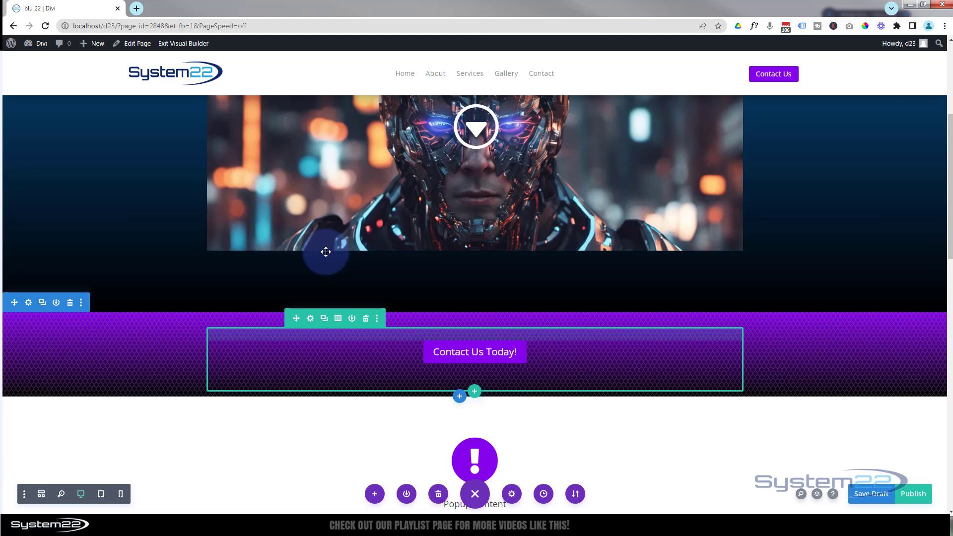
{"action": "scroll", "coordinate": [326, 252], "scroll_direction": "down", "scroll_amount": 2}
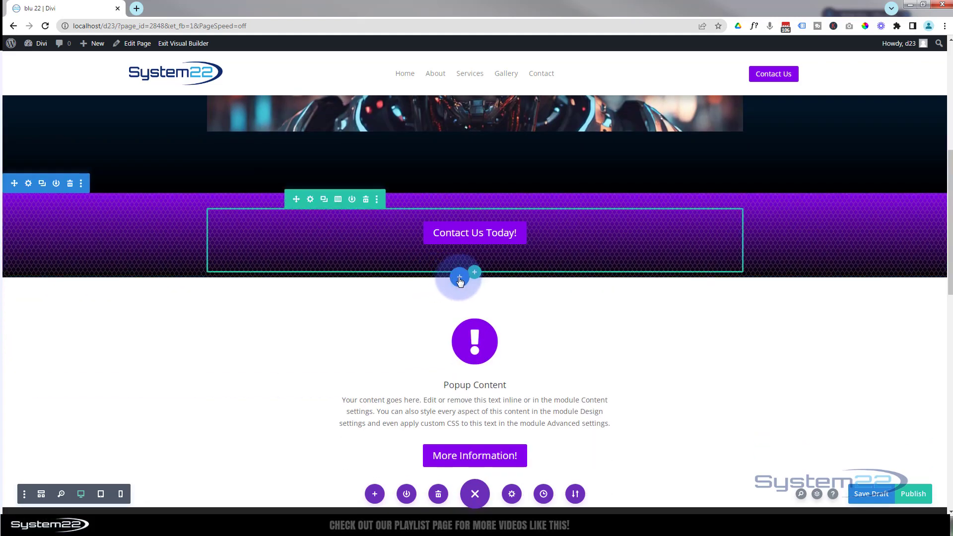
{"action": "left_click", "coordinate": [459, 278]}
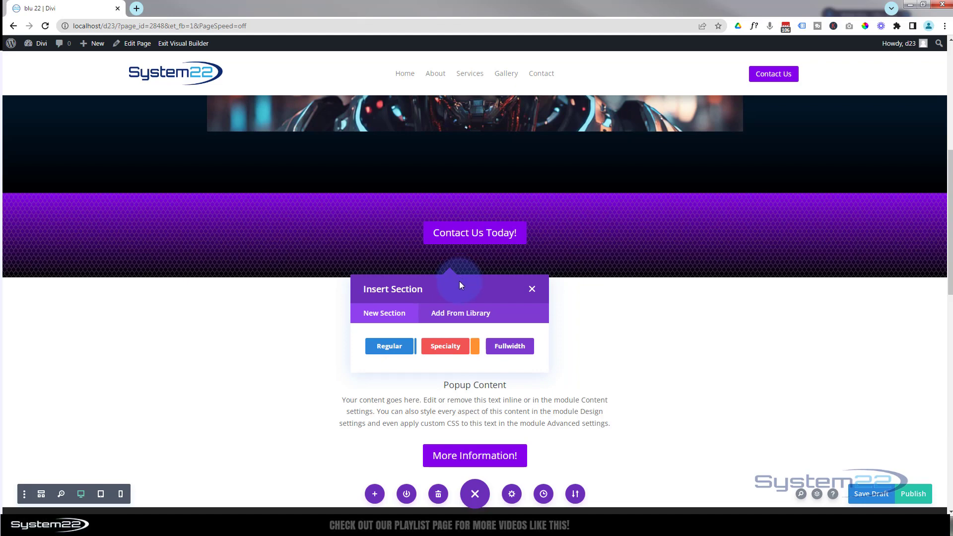
{"action": "left_click", "coordinate": [392, 347]}
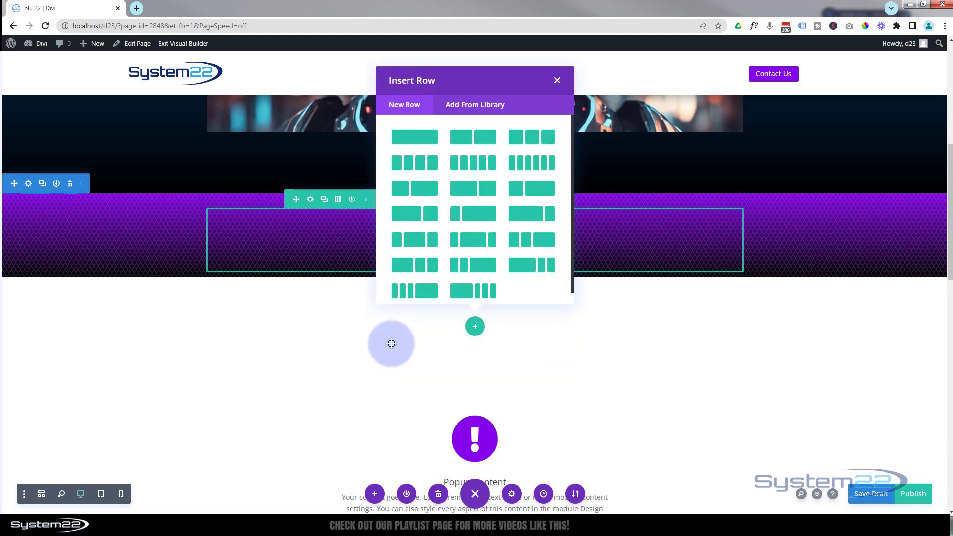
{"action": "left_click", "coordinate": [416, 138]}
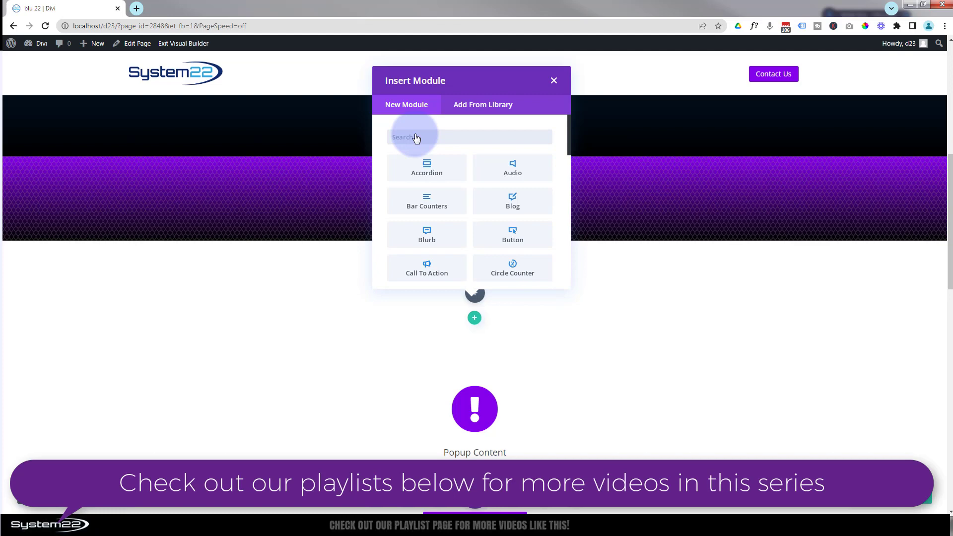
Add a Code module to the new single-column row.
{"action": "scroll", "coordinate": [466, 187], "scroll_direction": "down", "scroll_amount": 2}
{"action": "scroll", "coordinate": [466, 187], "scroll_direction": "down", "scroll_amount": 1}
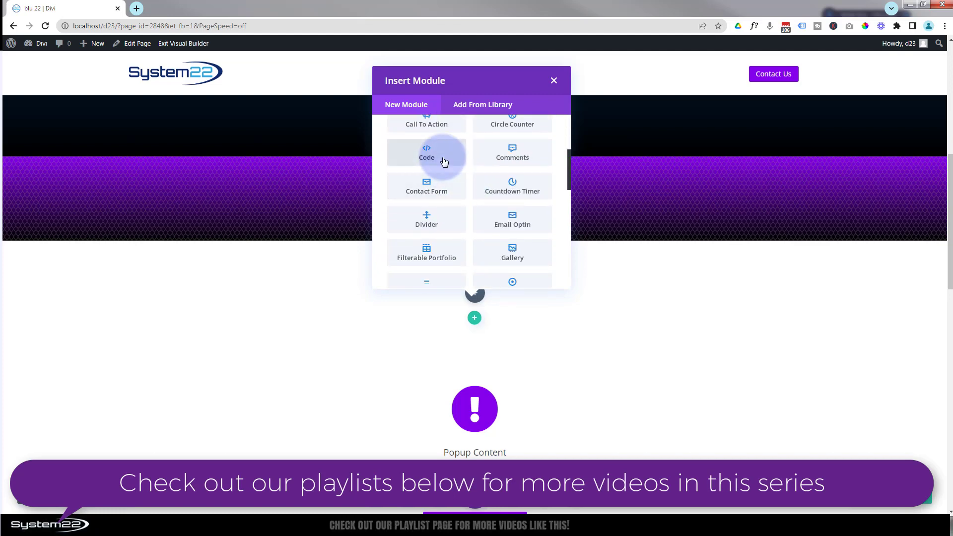
{"action": "left_click", "coordinate": [444, 162]}
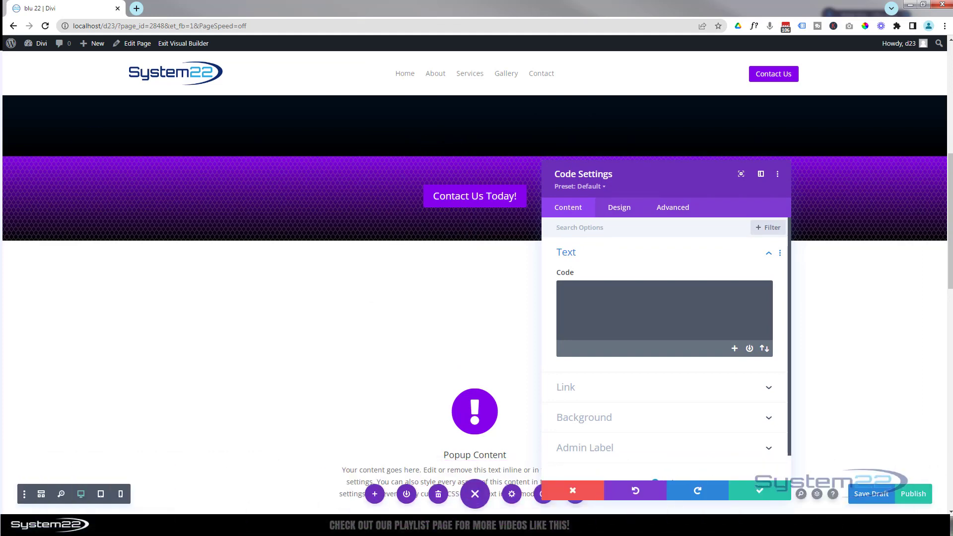
Switch to YouTube and copy the embed code of the "Milky Way timelapse compilation & relaxation - 4K" video with the start time at 30:00.
{"action": "left_click_drag", "start_coordinate": [124, 119], "coordinate": [237, 32]}
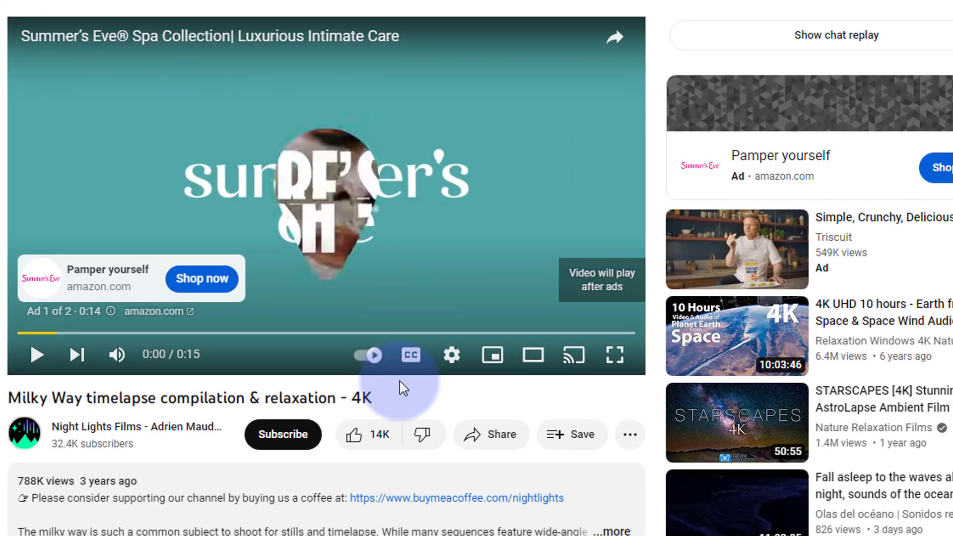
{"action": "left_click", "coordinate": [504, 436]}
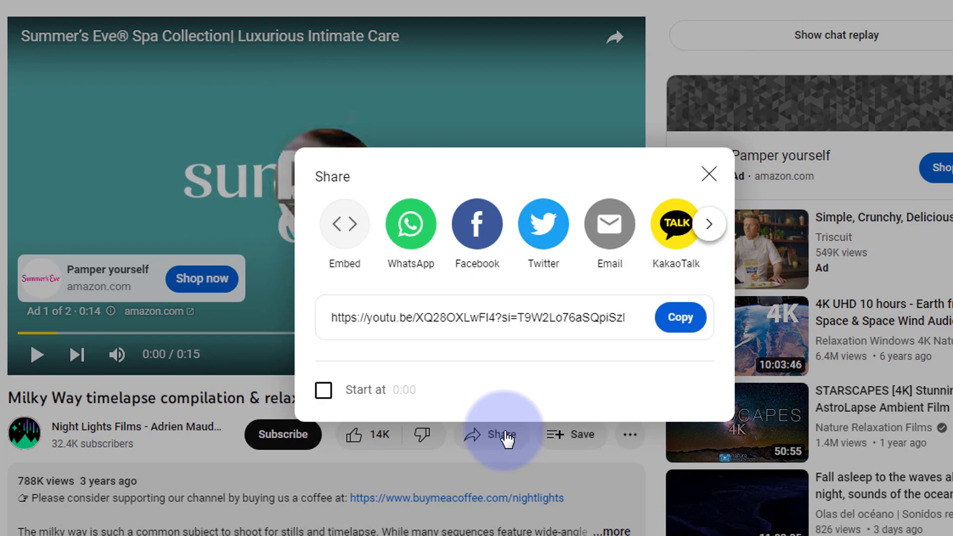
{"action": "left_click", "coordinate": [343, 226]}
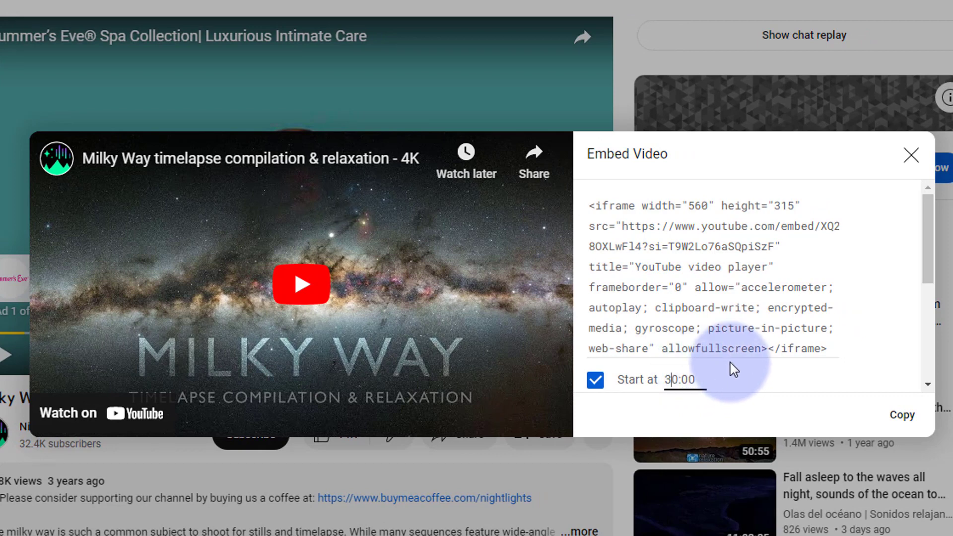
{"action": "left_click", "coordinate": [900, 421]}
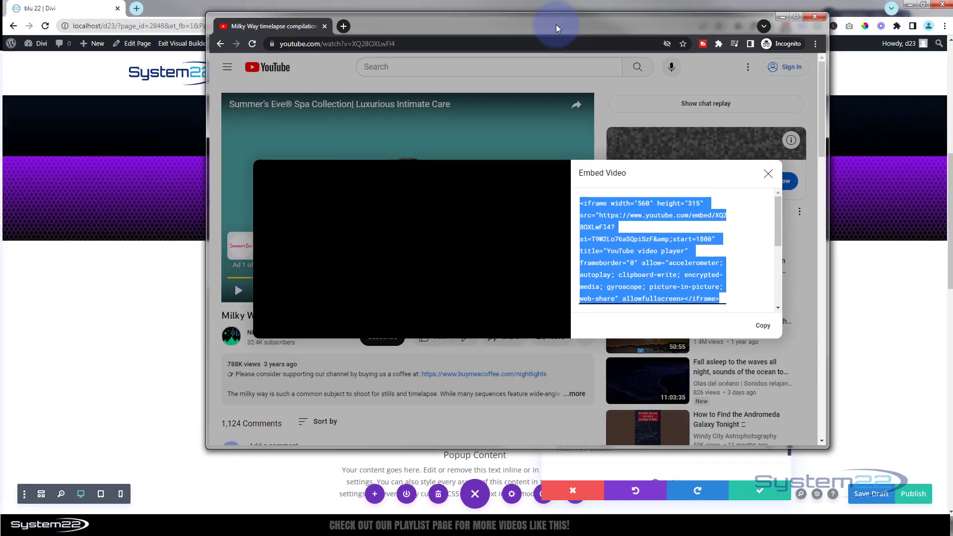
Paste the YouTube iframe code into the Code module in Divi and set its start parameter to 30.
{"action": "left_click_drag", "start_coordinate": [556, 25], "coordinate": [0, 149]}
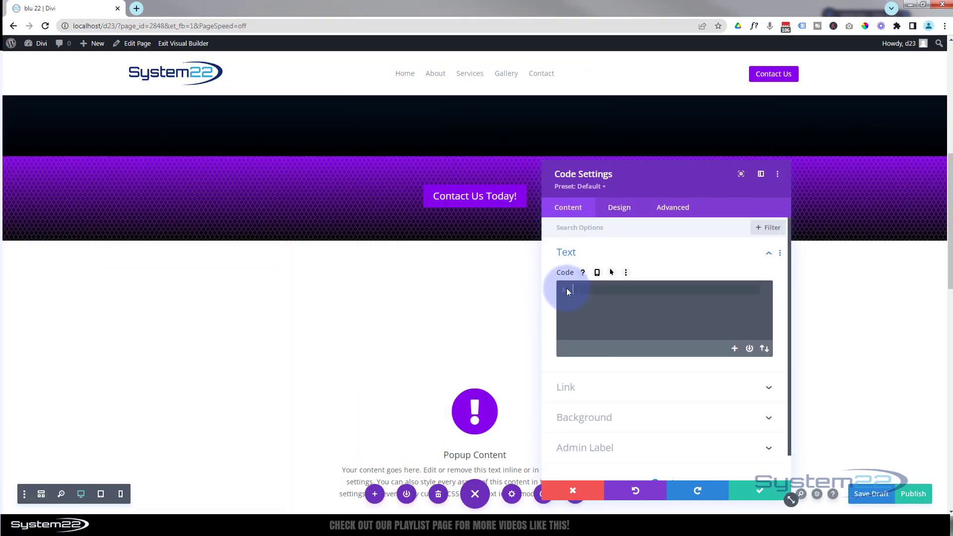
{"action": "key", "text": "ctrl+v"}
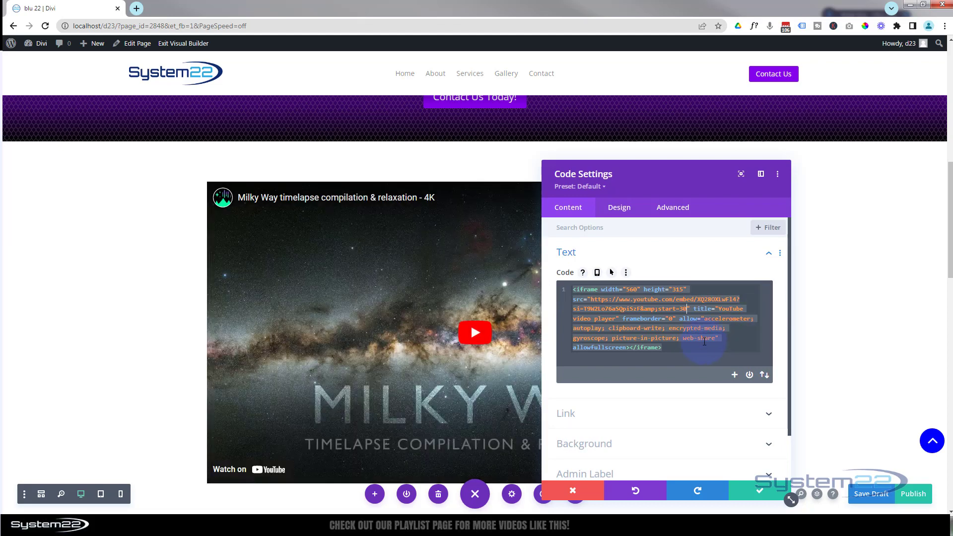
{"action": "left_click", "coordinate": [716, 355]}
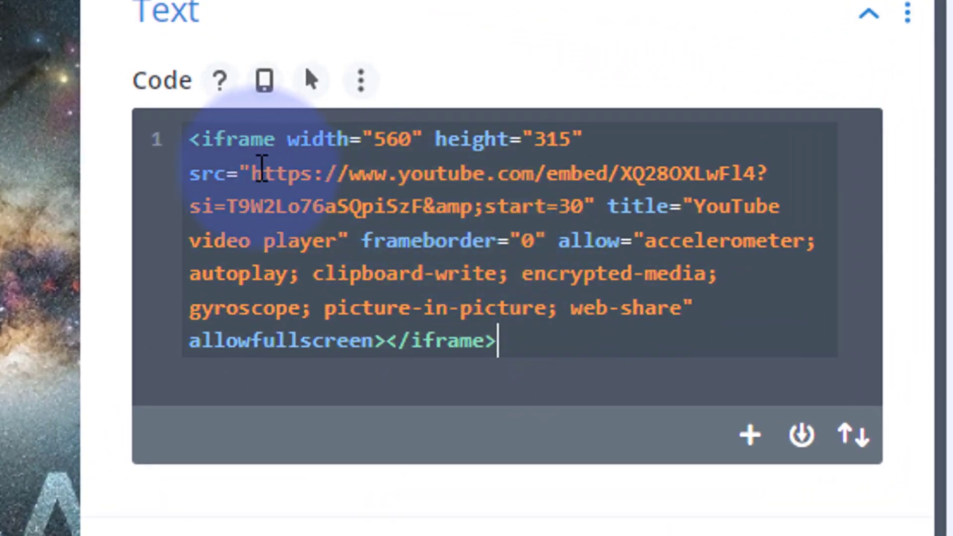
Add &autoplay=1 to the iframe's source URL directly after start=30.
{"action": "left_click_drag", "start_coordinate": [251, 173], "coordinate": [589, 204]}
{"action": "key", "text": "ctrl+a"}
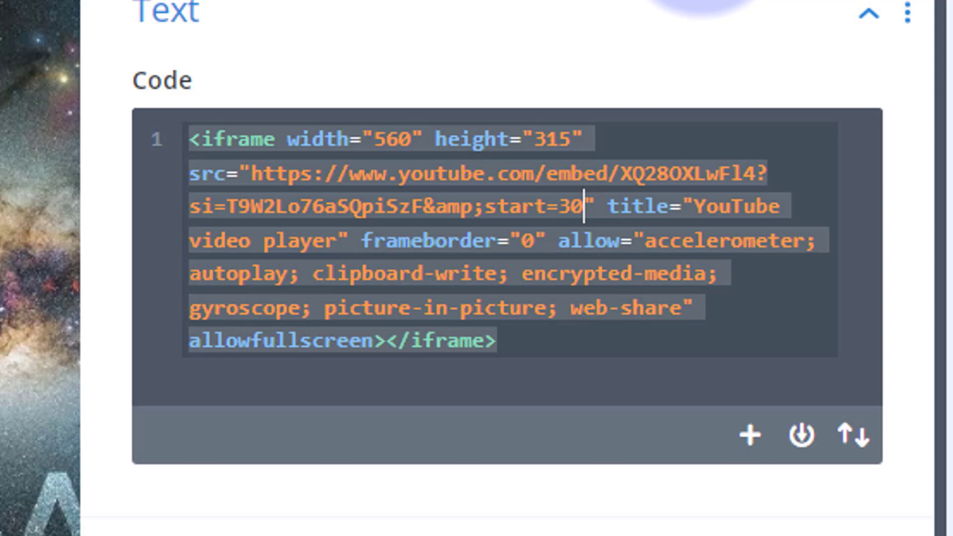
{"action": "type", "text": "&au"}
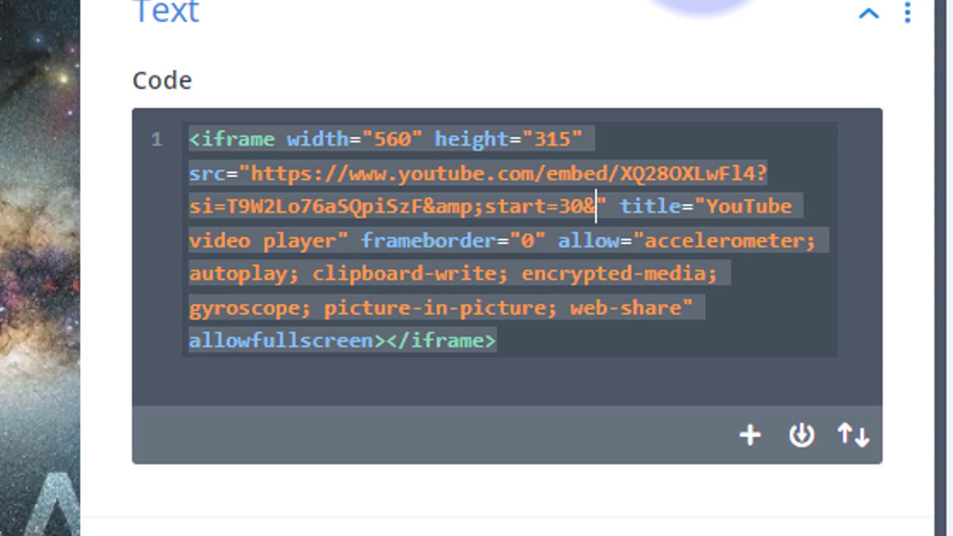
{"action": "type", "text": "topla"}
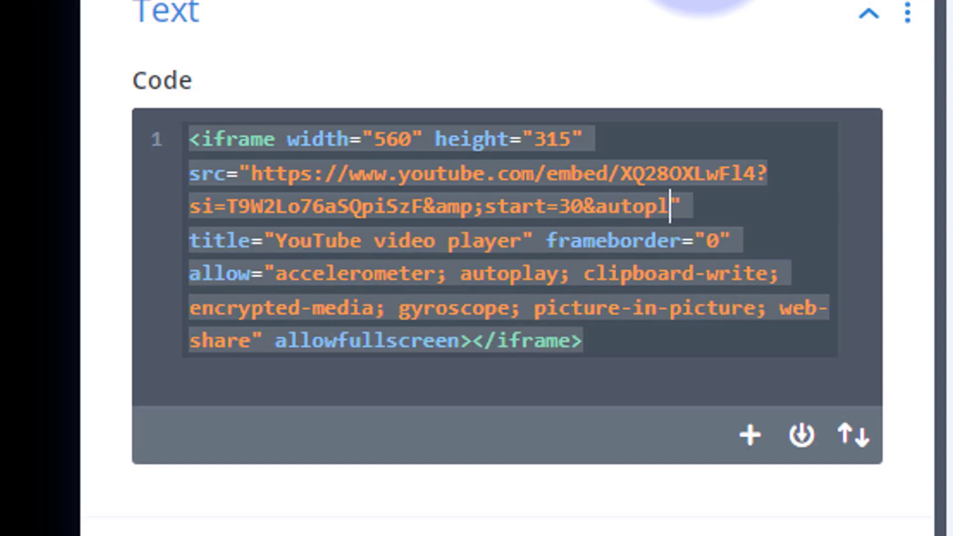
{"action": "type", "text": "y="}
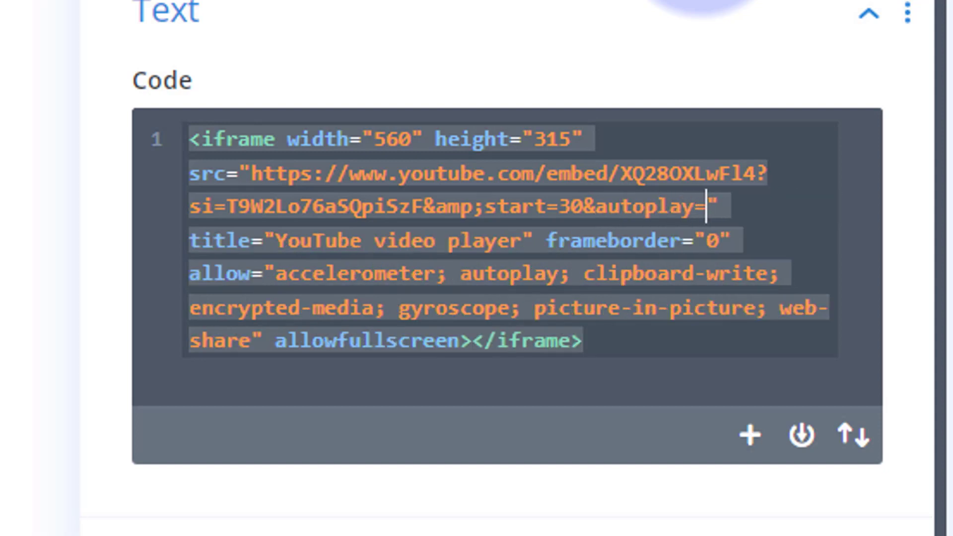
{"action": "type", "text": "1"}
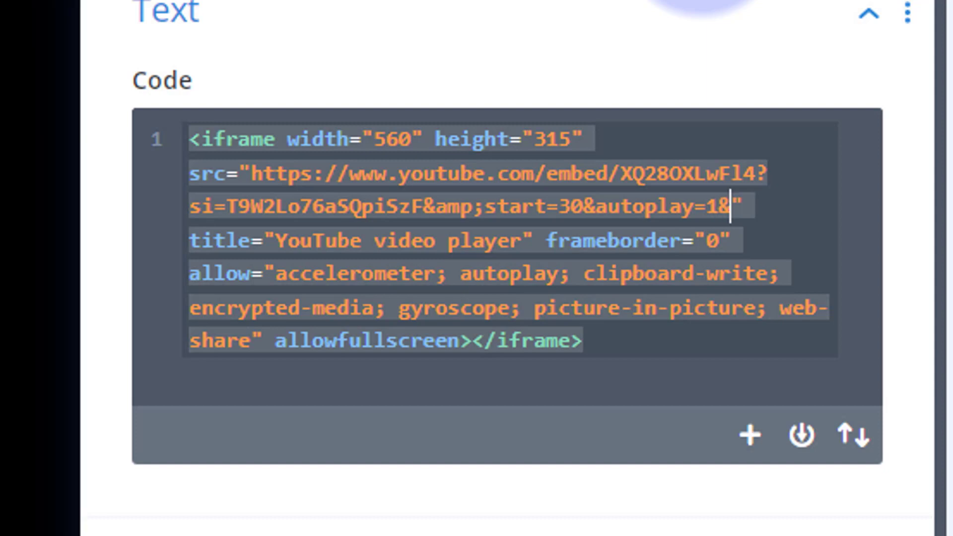
Append &mute=1&loop=1 to the iframe's source URL and save the Code module's changes.
{"action": "type", "text": "&mute=1&"}
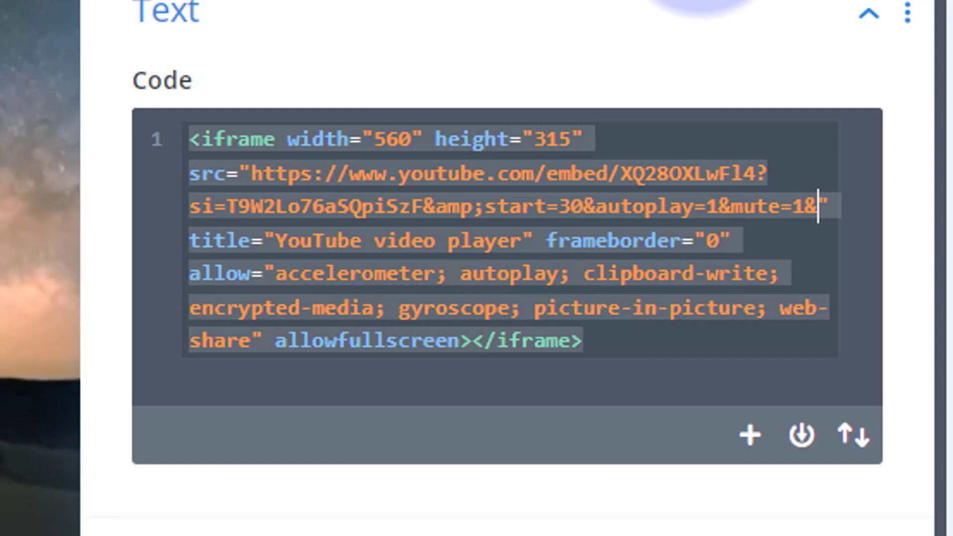
{"action": "type", "text": "loop"}
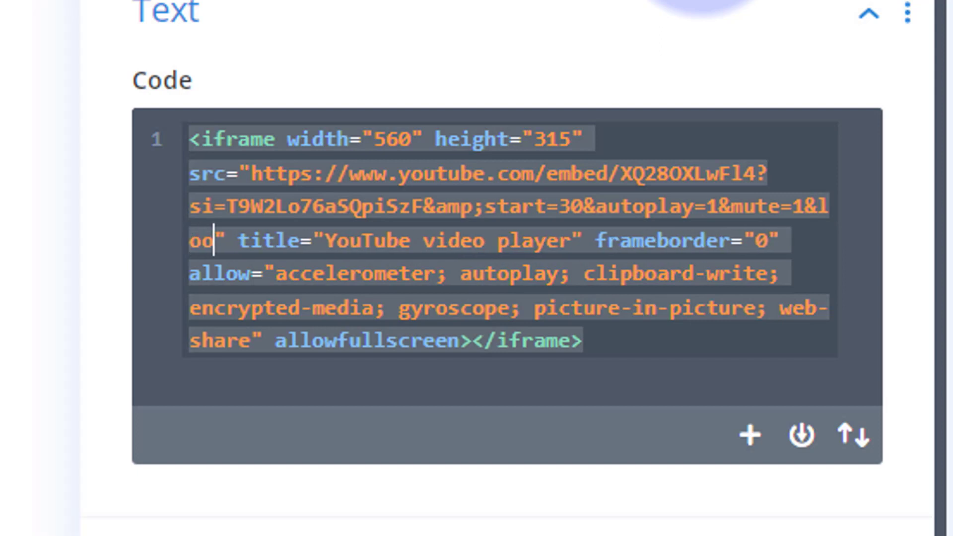
{"action": "type", "text": "=1"}
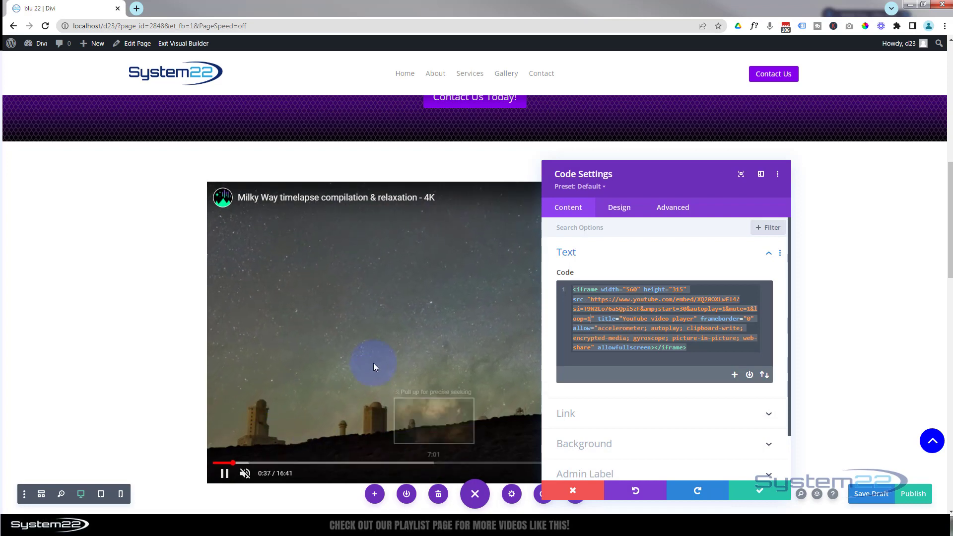
{"action": "left_click_drag", "start_coordinate": [670, 194], "coordinate": [611, 154]}
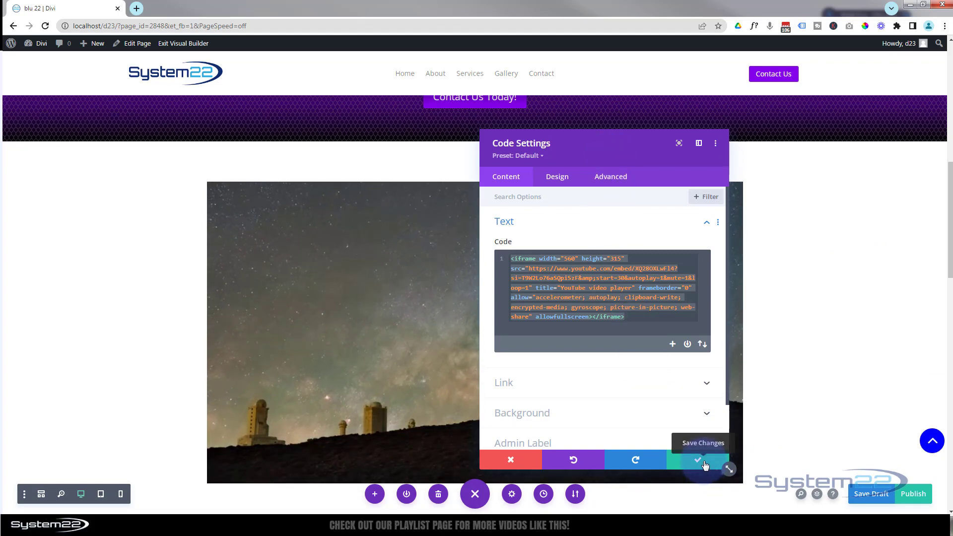
{"action": "left_click", "coordinate": [705, 464]}
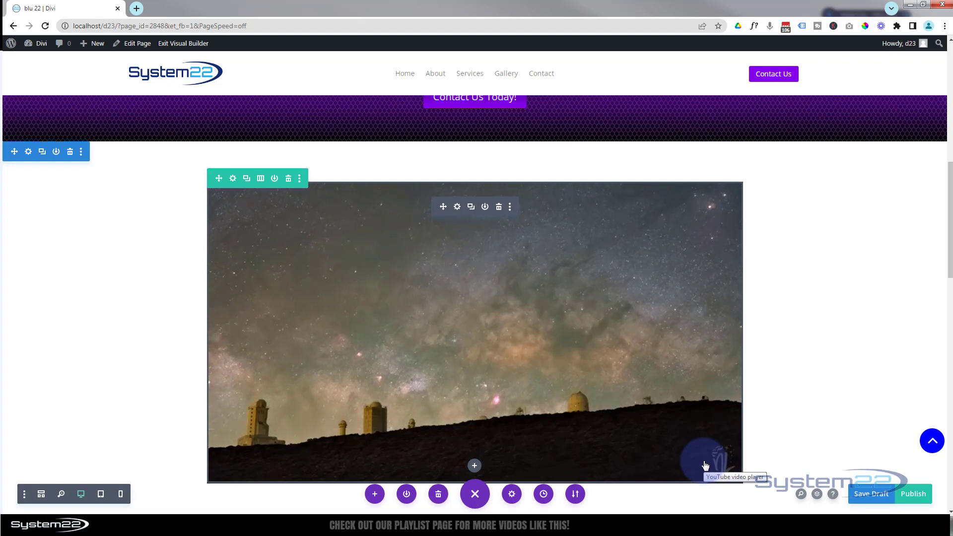
Set the video row's width and max width to 100% and enable a custom gutter width of 1.
{"action": "mouse_move", "coordinate": [340, 293]}
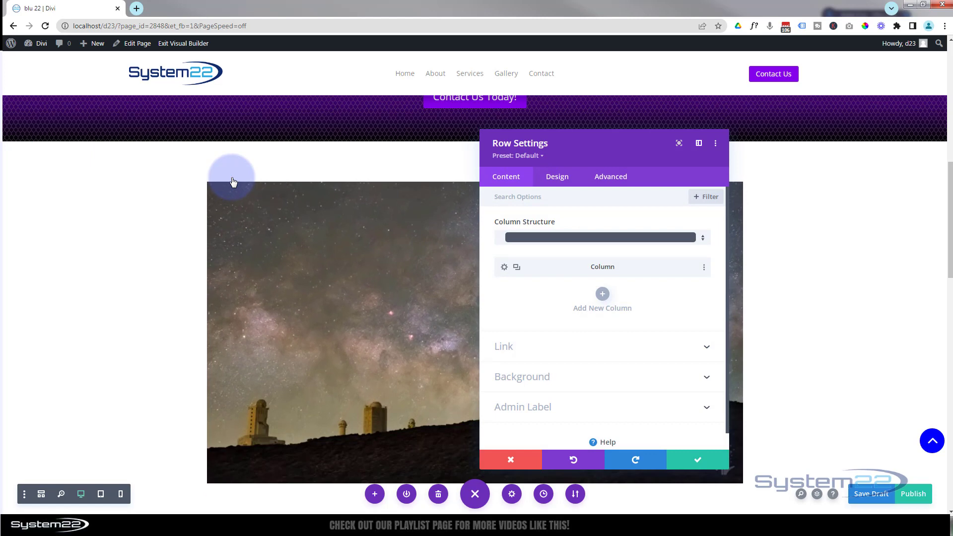
{"action": "left_click", "coordinate": [557, 179]}
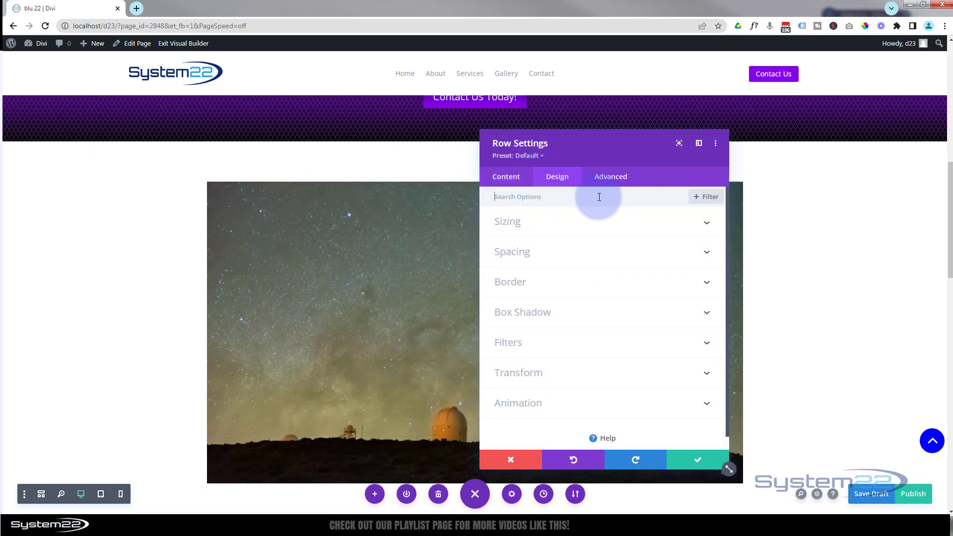
{"action": "left_click", "coordinate": [608, 231]}
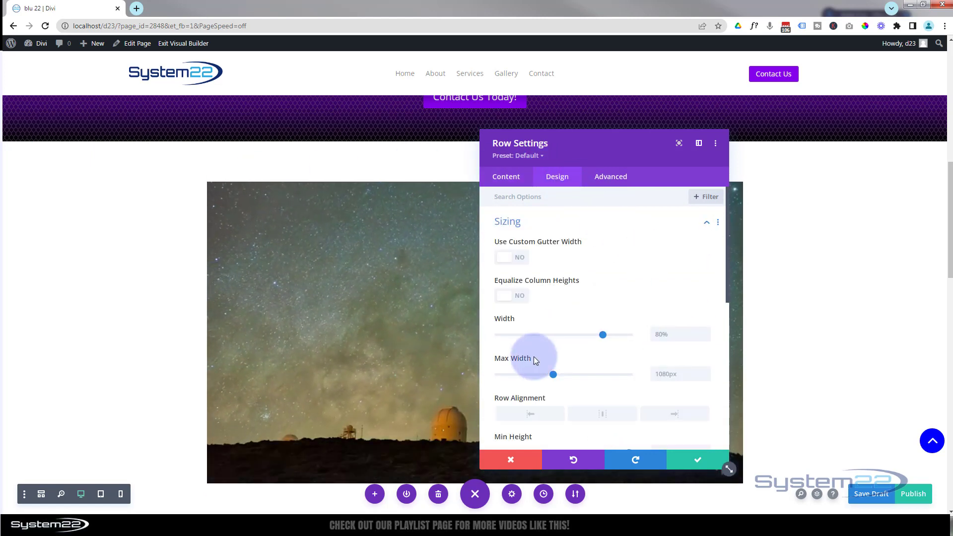
{"action": "left_click", "coordinate": [635, 335]}
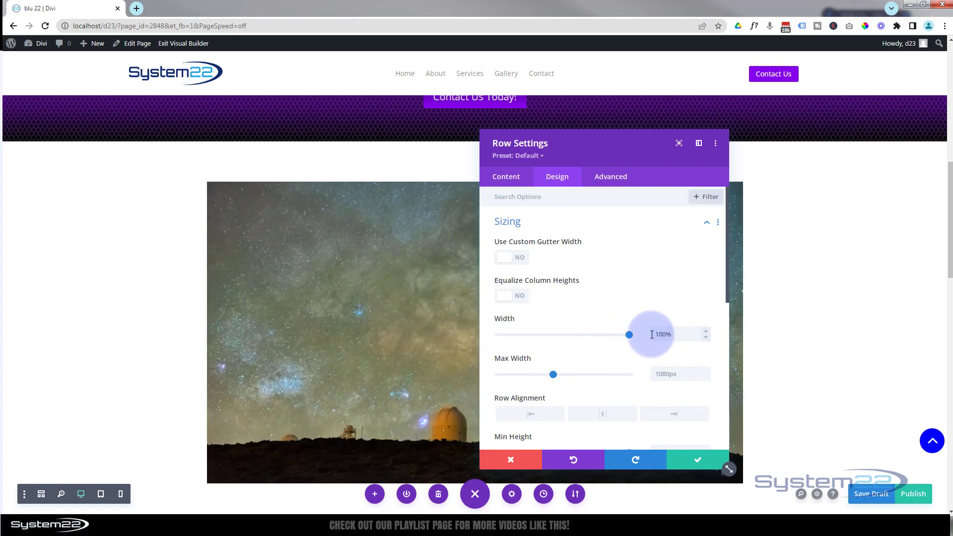
{"action": "double_click", "coordinate": [652, 334]}
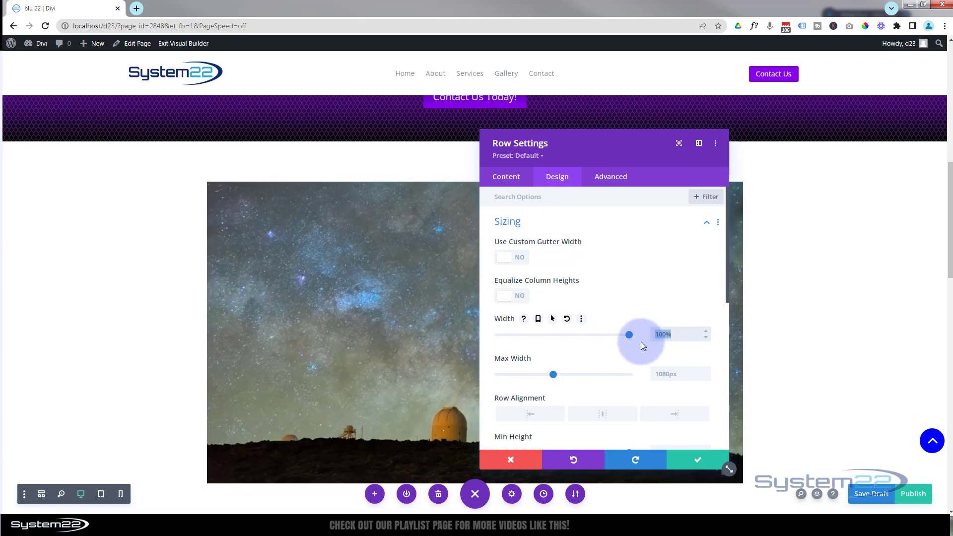
{"action": "left_click", "coordinate": [663, 374]}
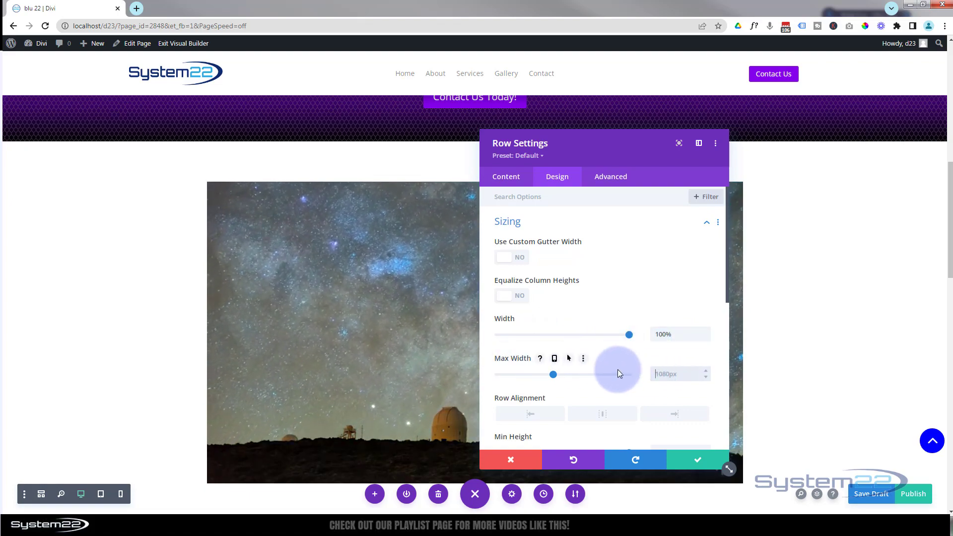
{"action": "key", "text": "ctrl+v"}
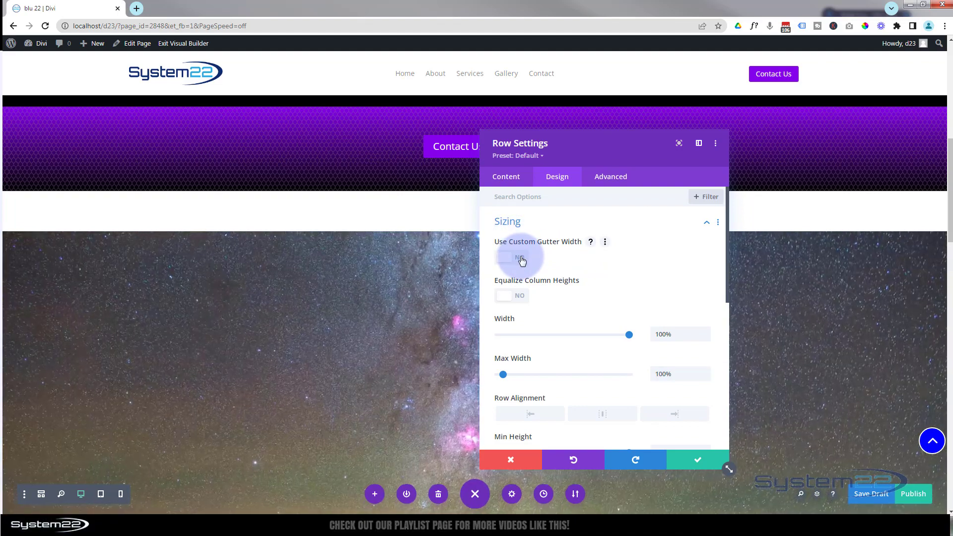
{"action": "left_click", "coordinate": [522, 261]}
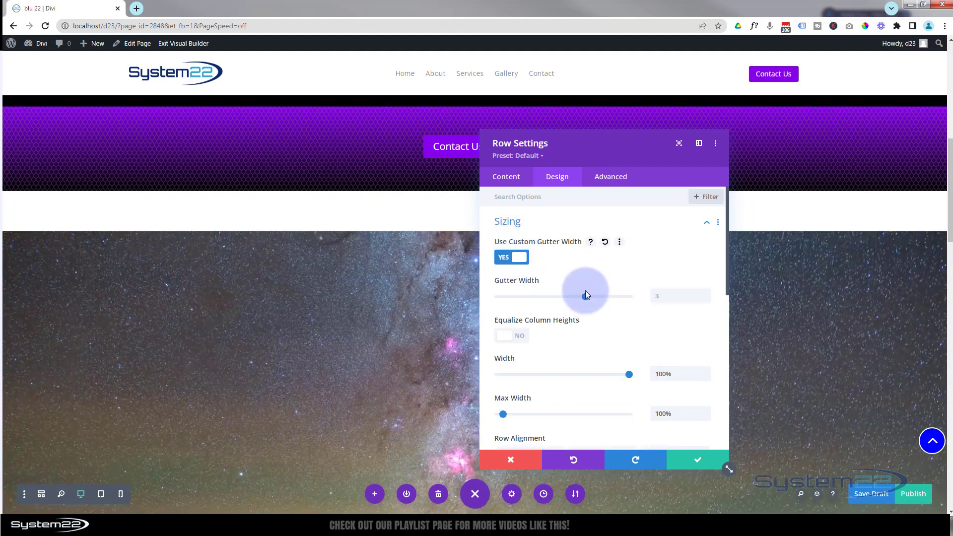
{"action": "left_click_drag", "start_coordinate": [586, 296], "coordinate": [489, 297]}
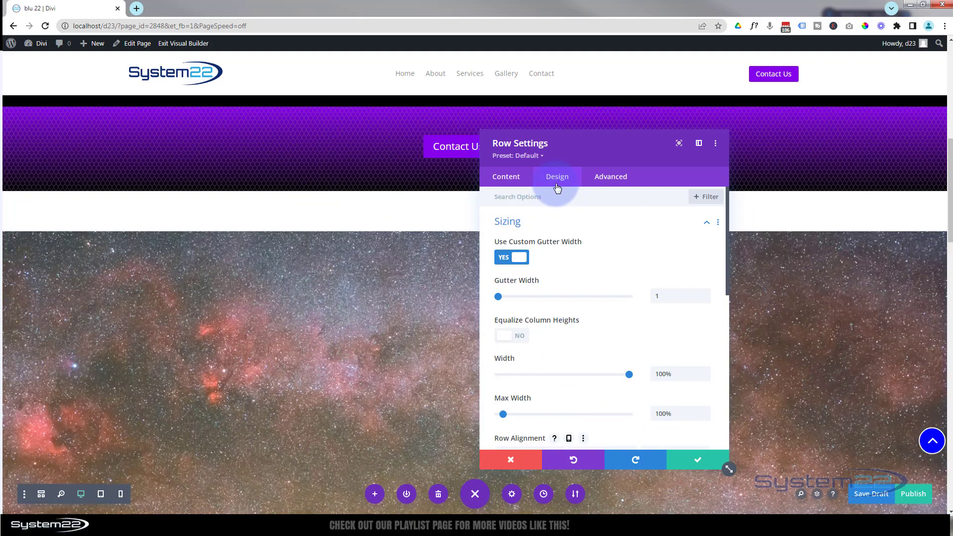
Set the video row's top and bottom padding to 0px and check how the video fills the page.
{"action": "left_click", "coordinate": [561, 225]}
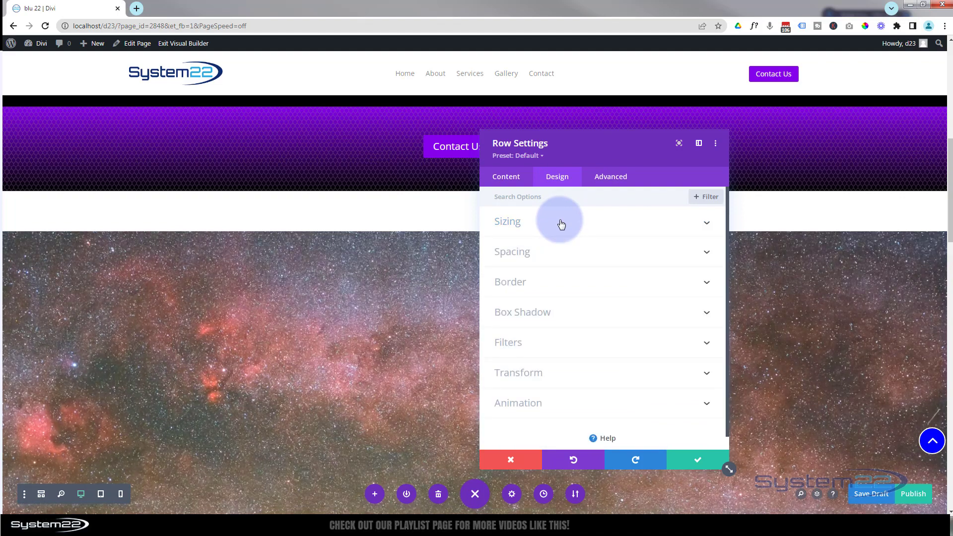
{"action": "left_click", "coordinate": [562, 253]}
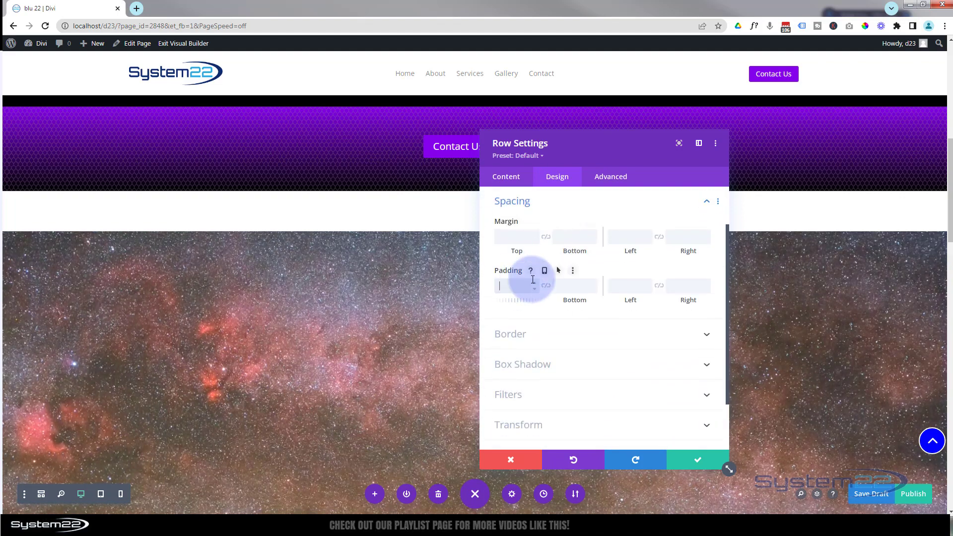
{"action": "type", "text": "0px"}
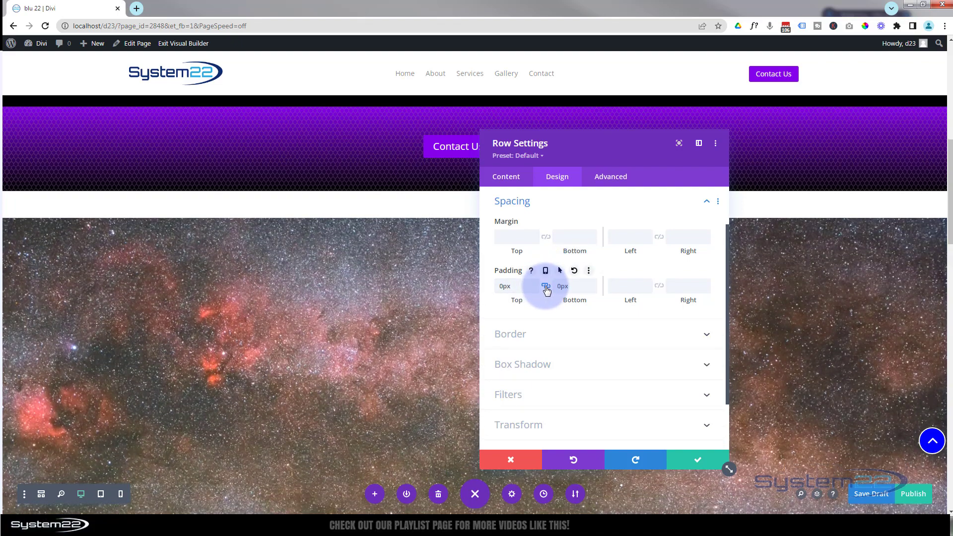
{"action": "scroll", "coordinate": [272, 344], "scroll_direction": "down", "scroll_amount": 3}
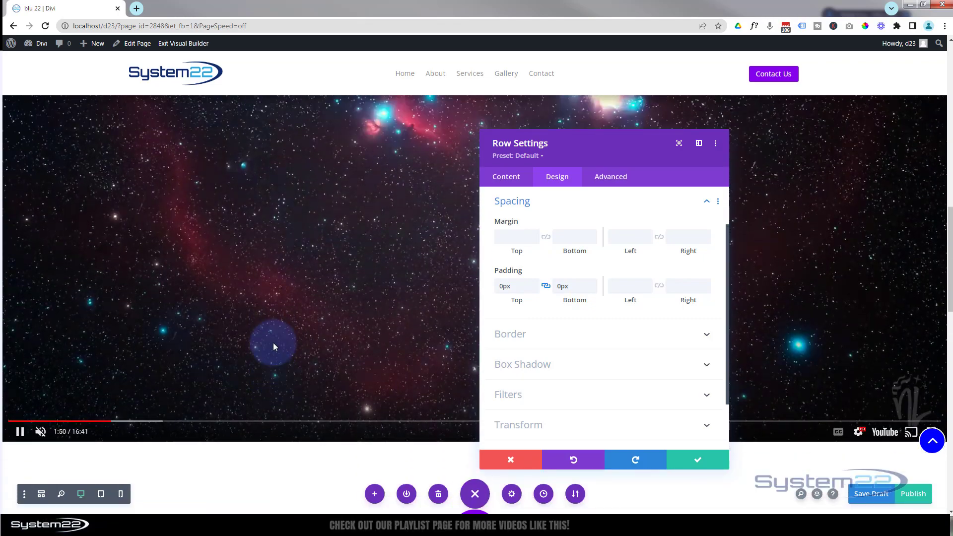
{"action": "scroll", "coordinate": [274, 341], "scroll_direction": "up", "scroll_amount": 2}
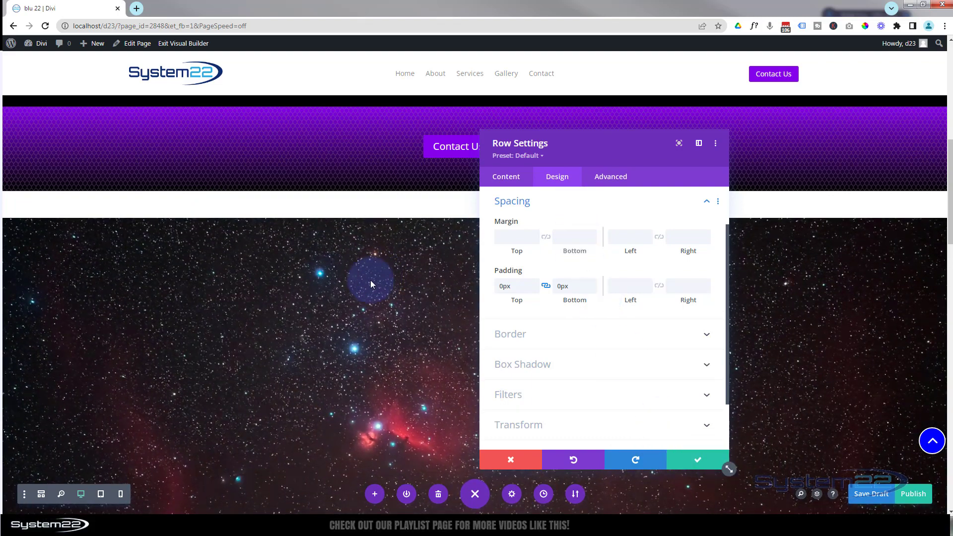
{"action": "scroll", "coordinate": [350, 279], "scroll_direction": "down", "scroll_amount": 2}
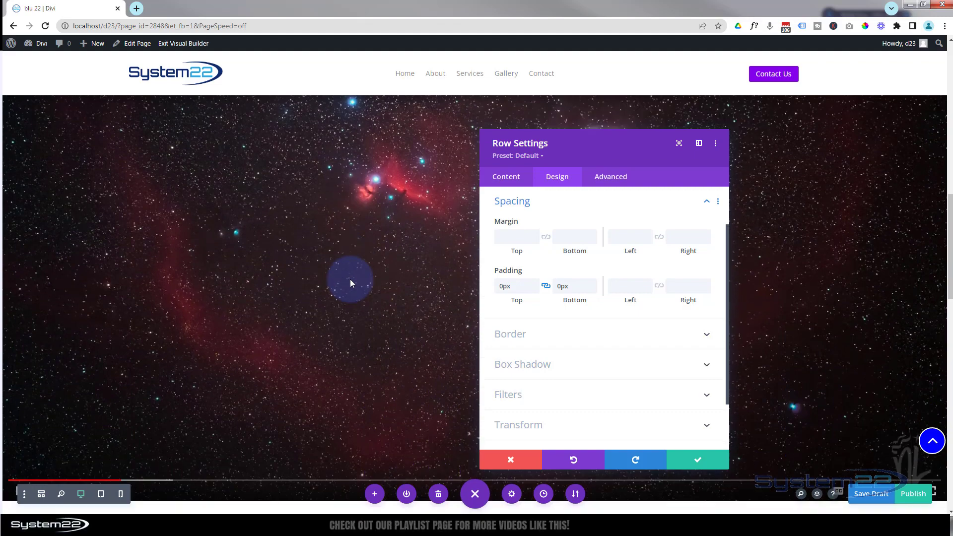
{"action": "scroll", "coordinate": [350, 283], "scroll_direction": "down", "scroll_amount": 1}
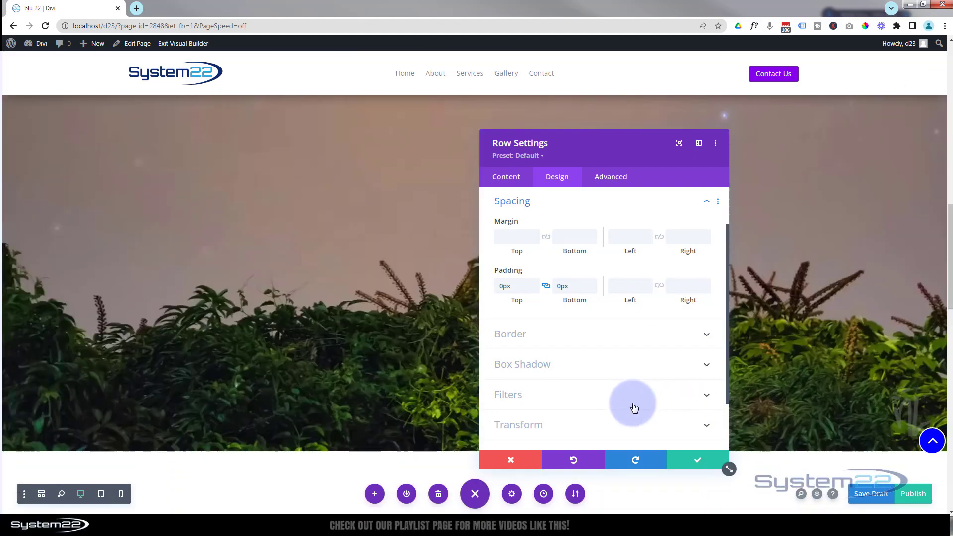
Set the video row's height to 100vh in its sizing options.
{"action": "left_click", "coordinate": [785, 388]}
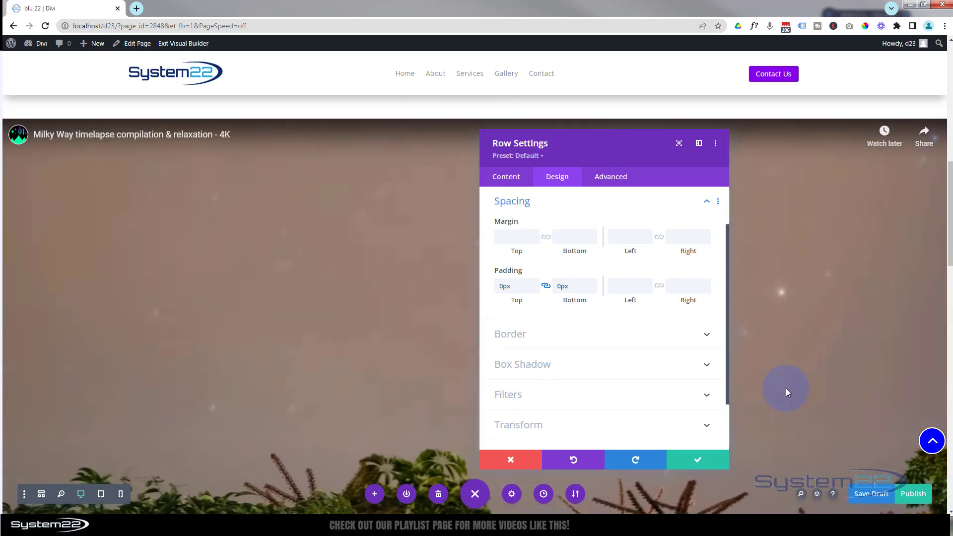
{"action": "scroll", "coordinate": [620, 377], "scroll_direction": "up", "scroll_amount": 2}
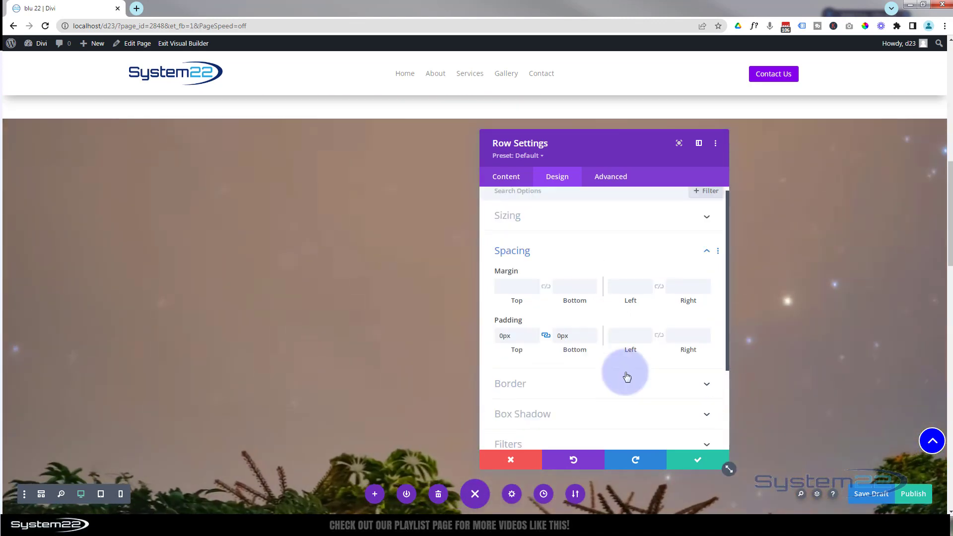
{"action": "left_click", "coordinate": [587, 217]}
{"action": "scroll", "coordinate": [614, 304], "scroll_direction": "down", "scroll_amount": 5}
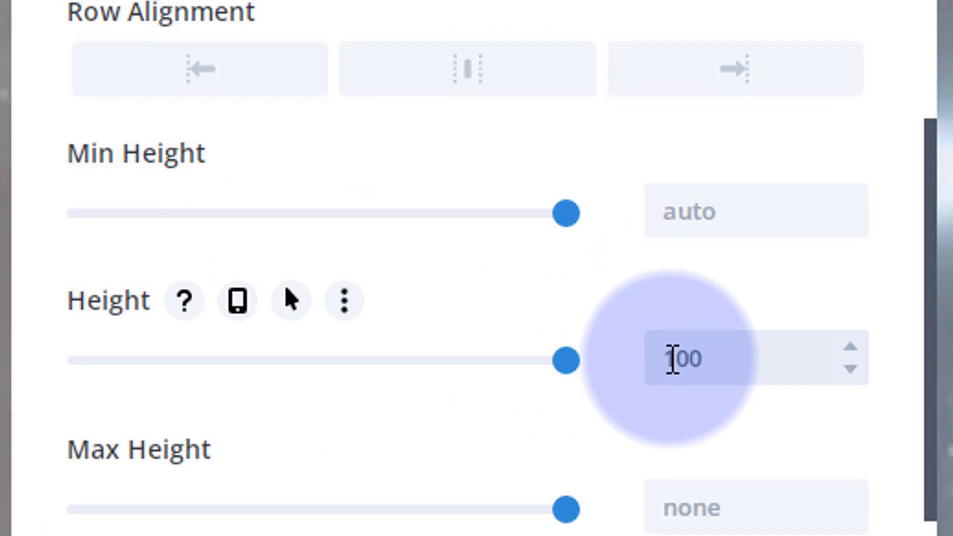
{"action": "type", "text": "h"}
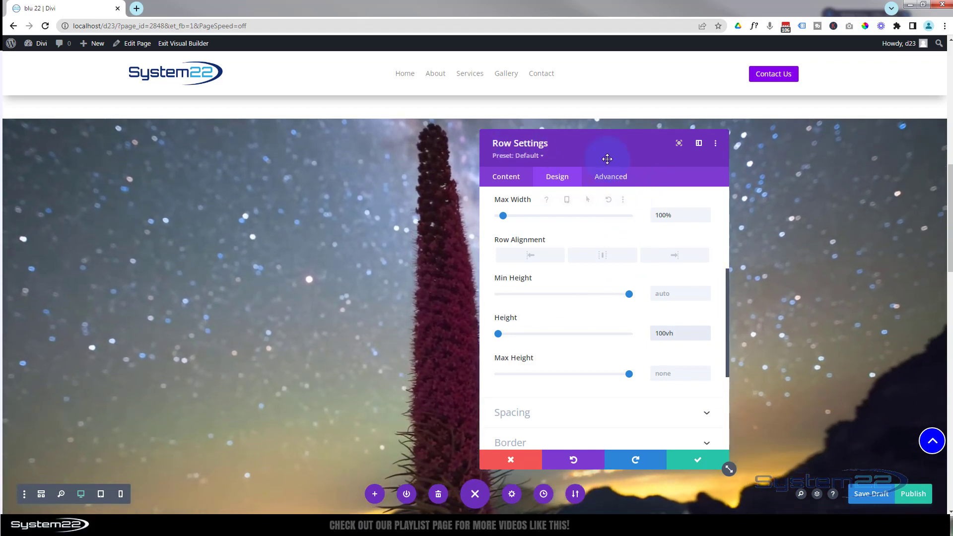
Set the row's horizontal and vertical overflow to Hidden and save the row settings.
{"action": "left_click", "coordinate": [624, 178]}
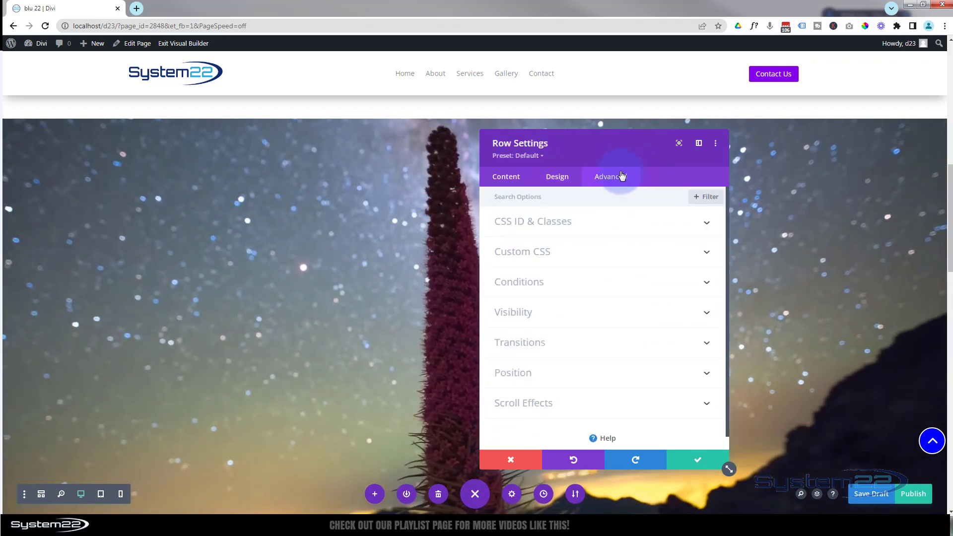
{"action": "left_click", "coordinate": [620, 323]}
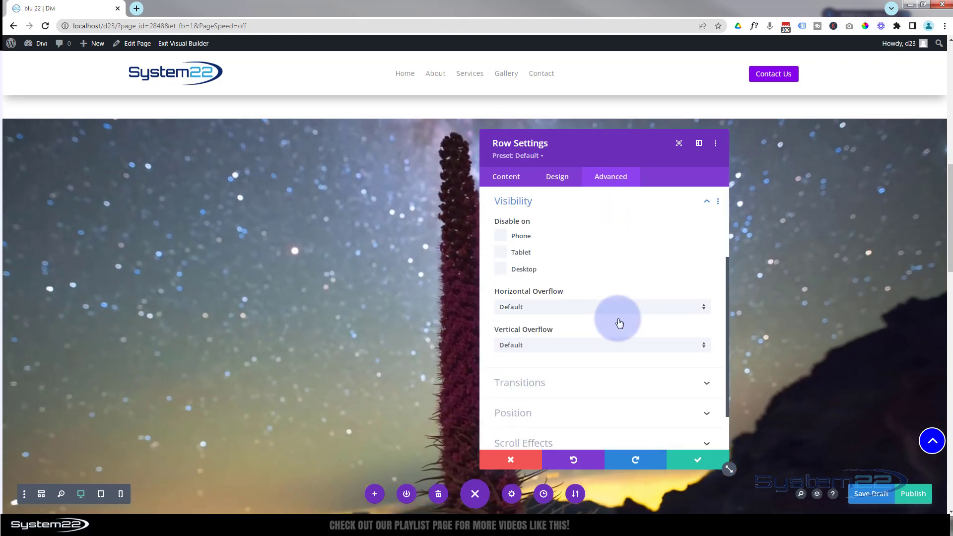
{"action": "left_click", "coordinate": [577, 308]}
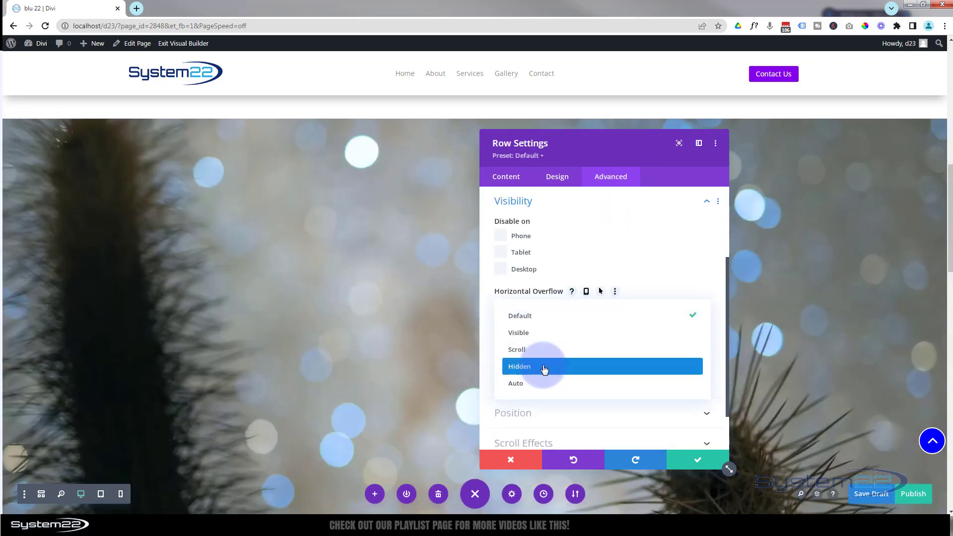
{"action": "left_click", "coordinate": [544, 368]}
{"action": "left_click", "coordinate": [550, 350]}
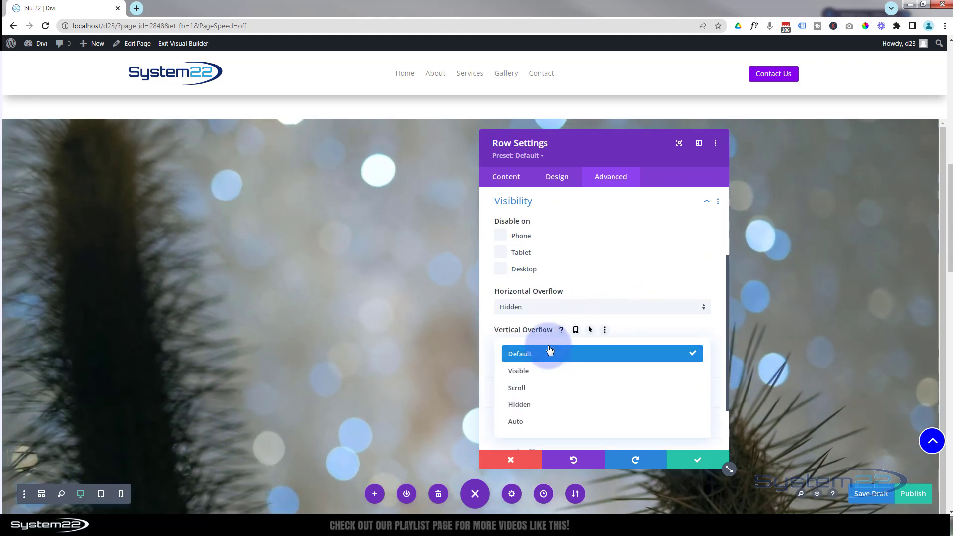
{"action": "left_click", "coordinate": [551, 406]}
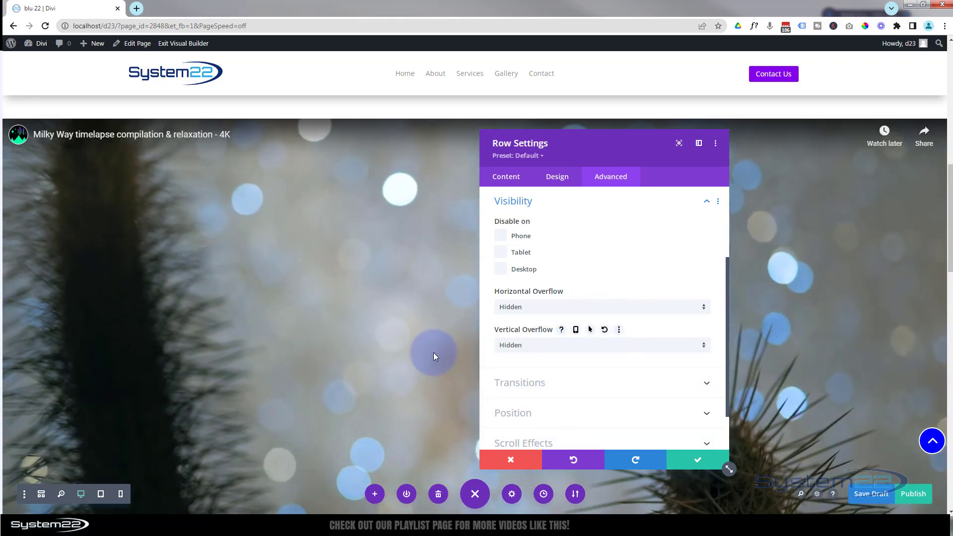
{"action": "scroll", "coordinate": [430, 344], "scroll_direction": "down", "scroll_amount": 5}
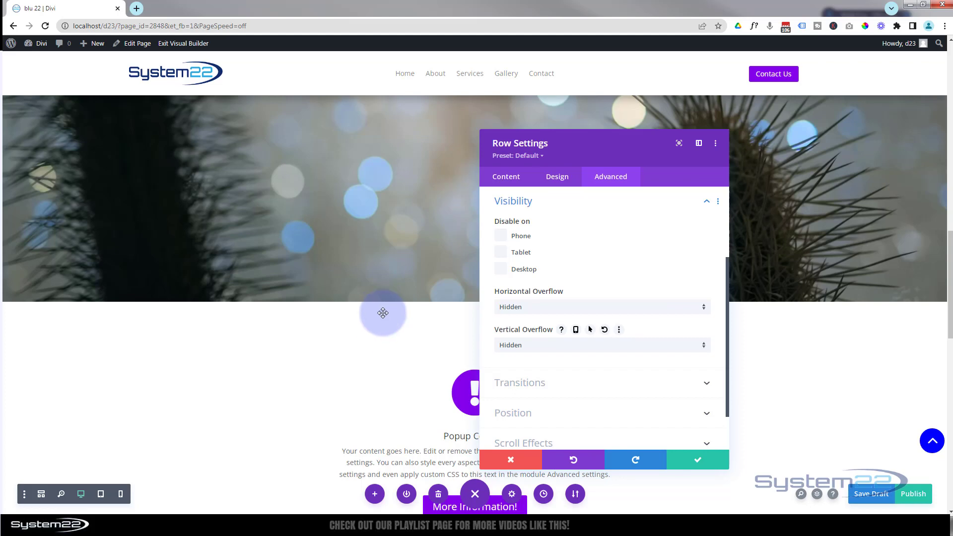
{"action": "scroll", "coordinate": [385, 318], "scroll_direction": "up", "scroll_amount": 4}
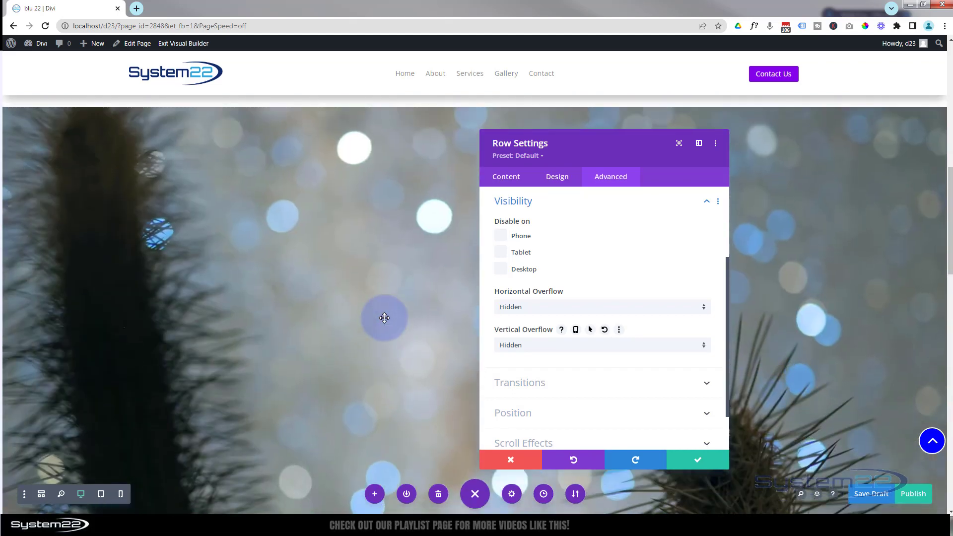
{"action": "scroll", "coordinate": [385, 318], "scroll_direction": "up", "scroll_amount": 2}
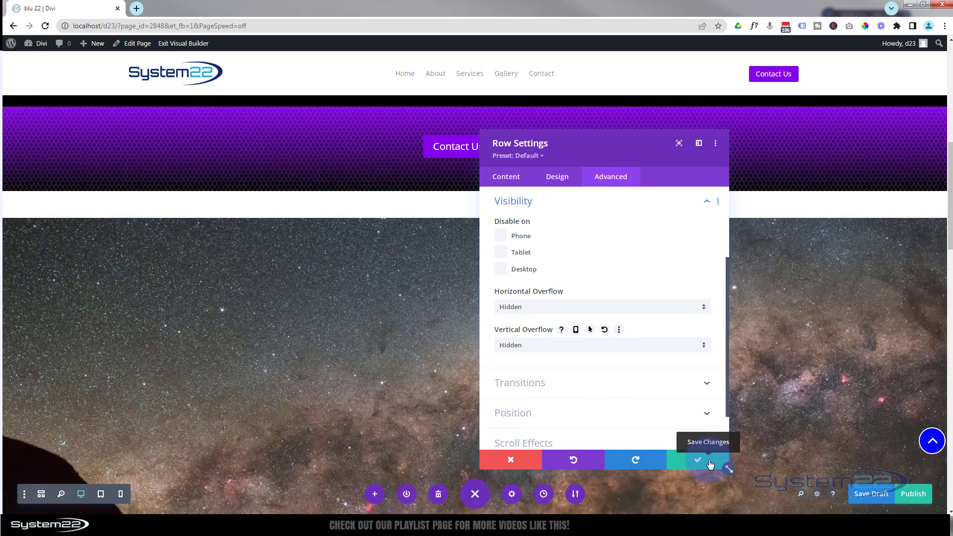
{"action": "left_click", "coordinate": [700, 459]}
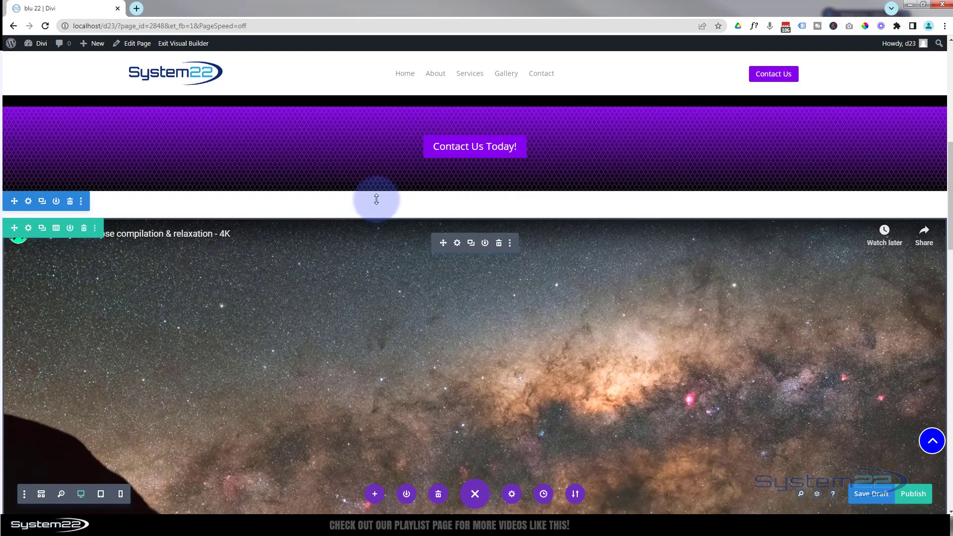
Set the top and bottom padding of the section holding the video to 0px and save the section settings.
{"action": "left_click", "coordinate": [29, 202]}
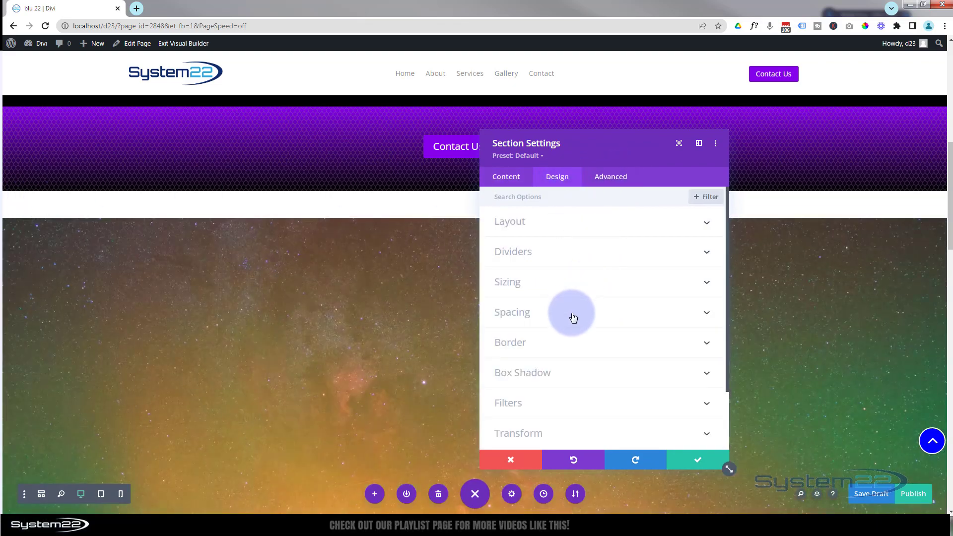
{"action": "left_click", "coordinate": [571, 312]}
{"action": "left_click", "coordinate": [521, 287]}
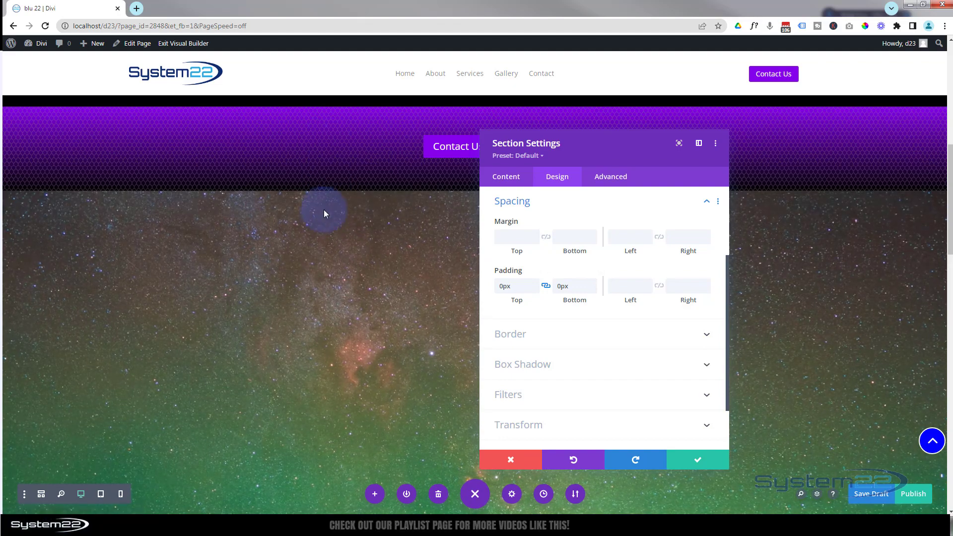
{"action": "scroll", "coordinate": [325, 215], "scroll_direction": "down", "scroll_amount": 5}
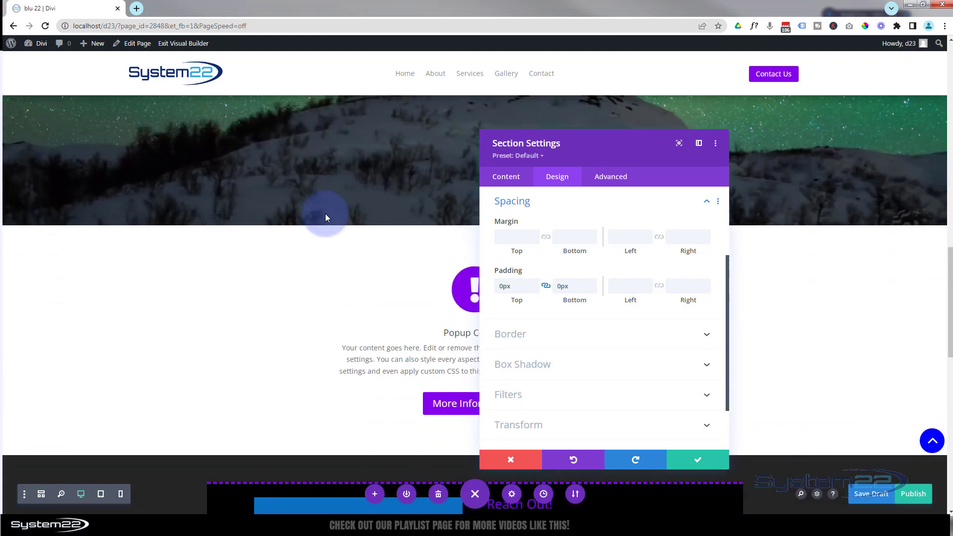
{"action": "scroll", "coordinate": [325, 213], "scroll_direction": "up", "scroll_amount": 5}
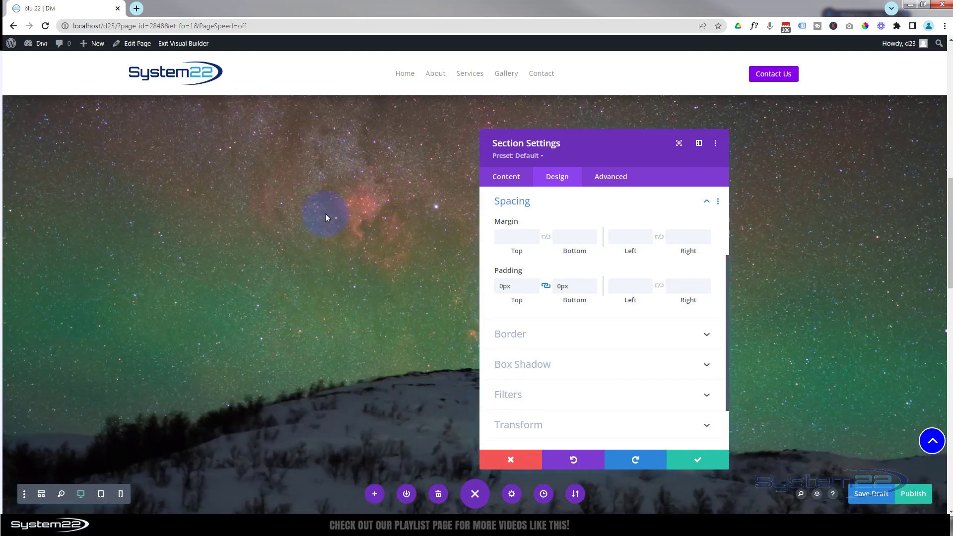
{"action": "scroll", "coordinate": [325, 214], "scroll_direction": "up", "scroll_amount": 3}
{"action": "scroll", "coordinate": [326, 214], "scroll_direction": "down", "scroll_amount": 2}
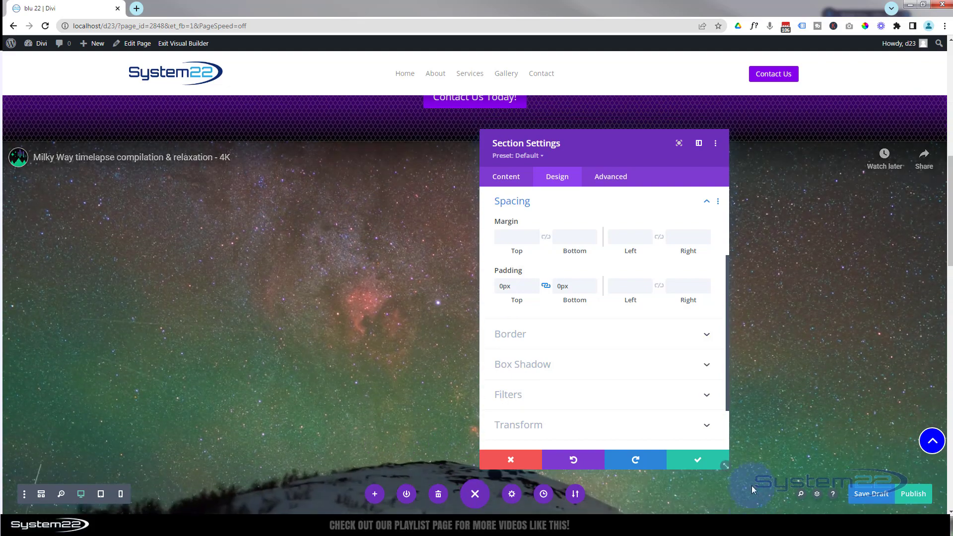
{"action": "left_click", "coordinate": [697, 462]}
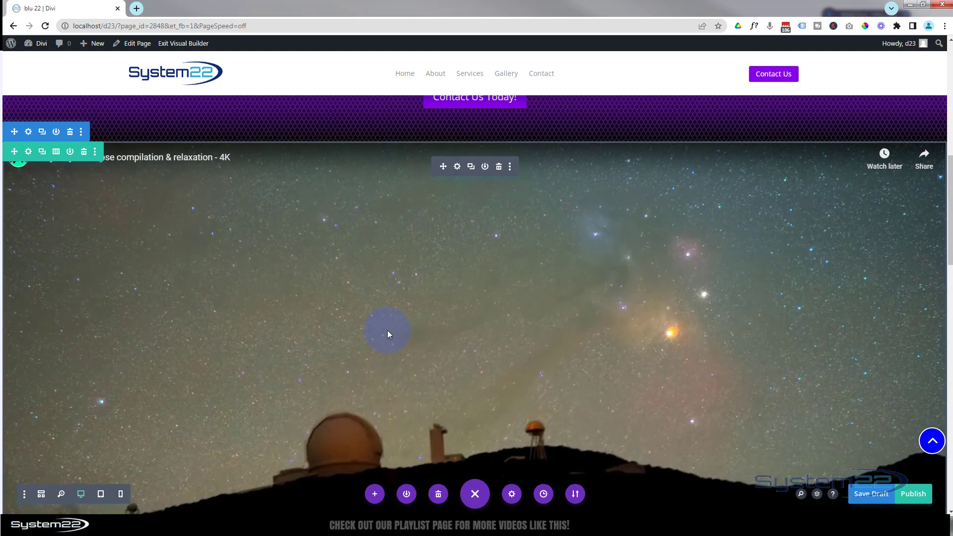
Duplicate the row holding the YouTube video and delete the video module from the lower copy.
{"action": "scroll", "coordinate": [387, 330], "scroll_direction": "down", "scroll_amount": 1}
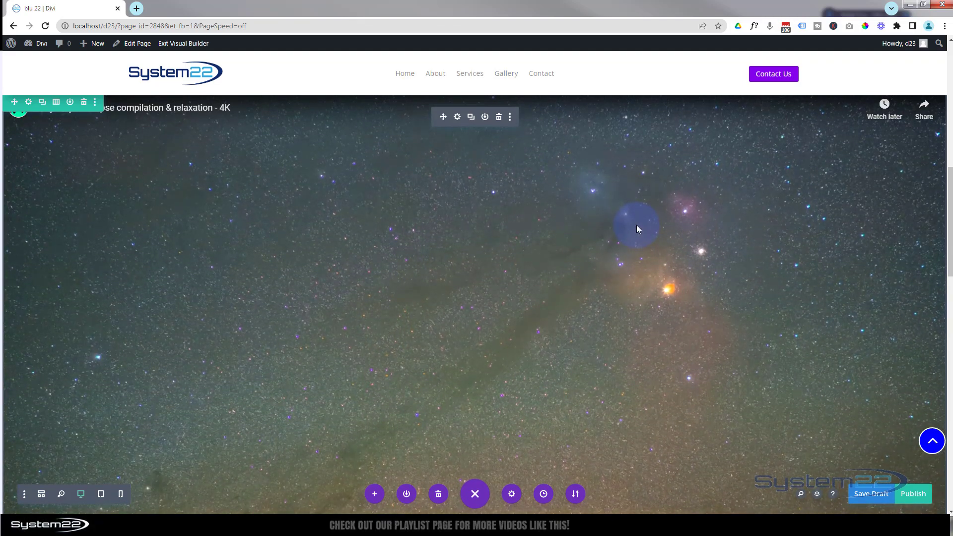
{"action": "scroll", "coordinate": [400, 271], "scroll_direction": "up", "scroll_amount": 2}
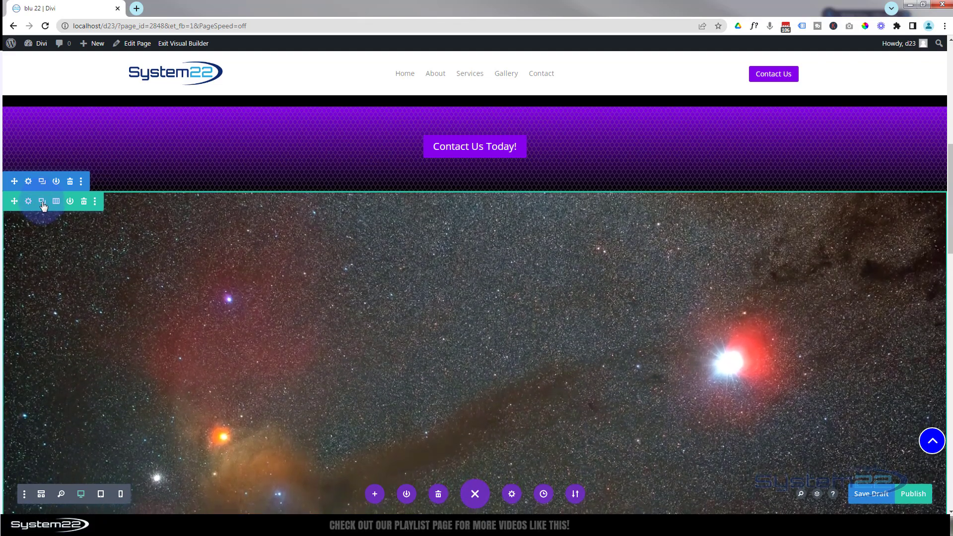
{"action": "scroll", "coordinate": [145, 302], "scroll_direction": "down", "scroll_amount": 2}
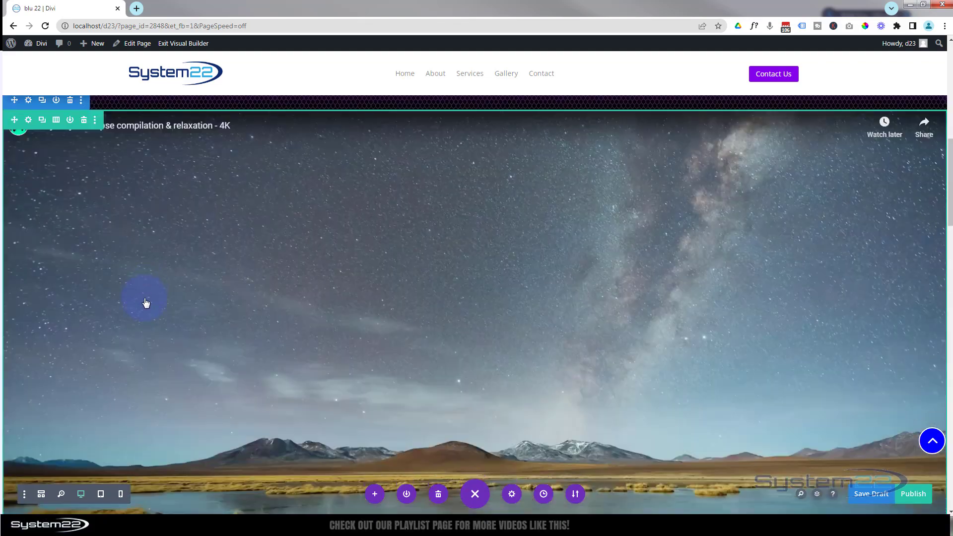
{"action": "scroll", "coordinate": [145, 300], "scroll_direction": "down", "scroll_amount": 10}
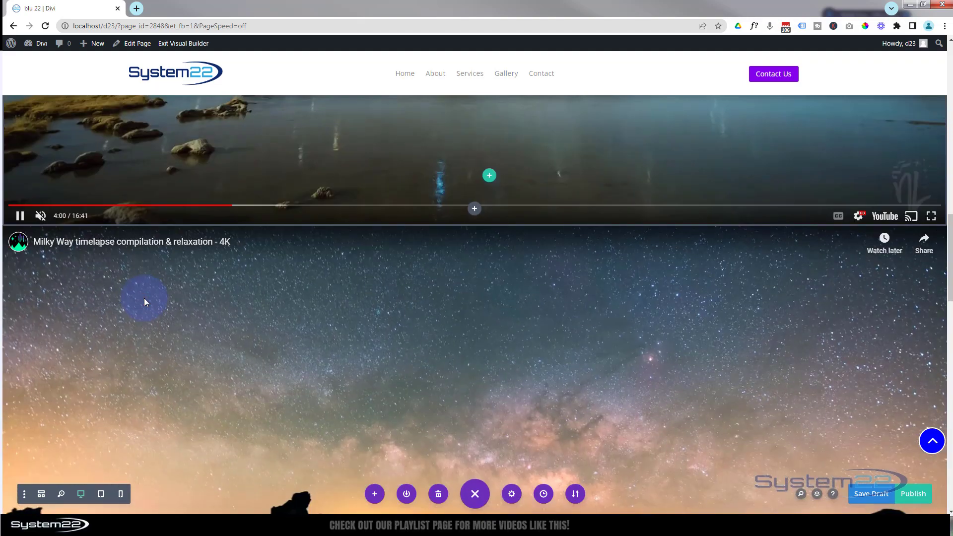
{"action": "scroll", "coordinate": [145, 298], "scroll_direction": "down", "scroll_amount": 4}
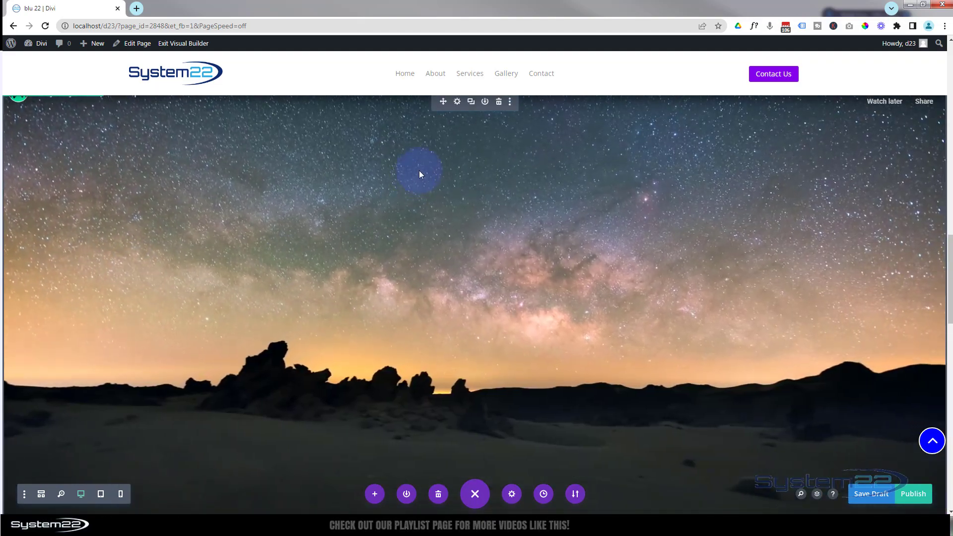
{"action": "left_click", "coordinate": [499, 101]}
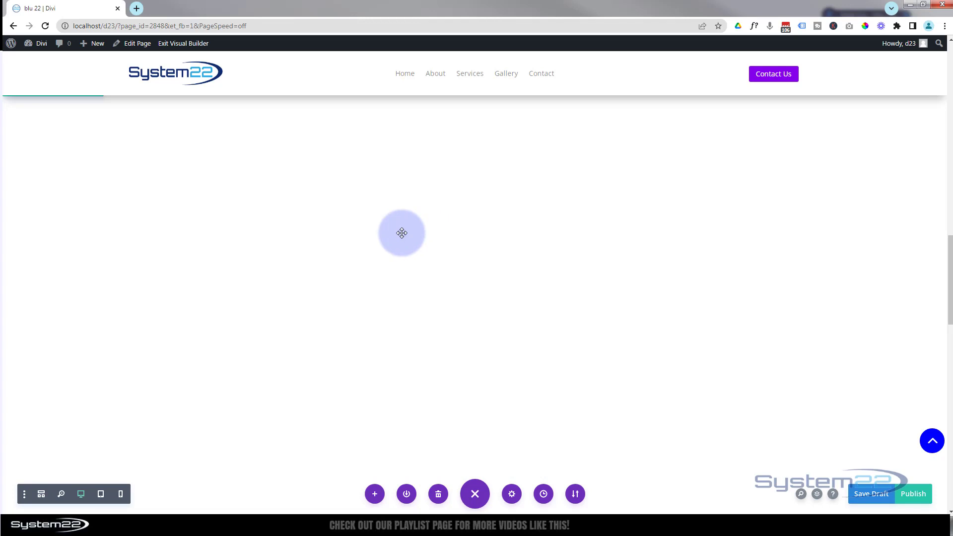
Insert a Slider module into the emptied row below the video.
{"action": "scroll", "coordinate": [387, 258], "scroll_direction": "up", "scroll_amount": 5}
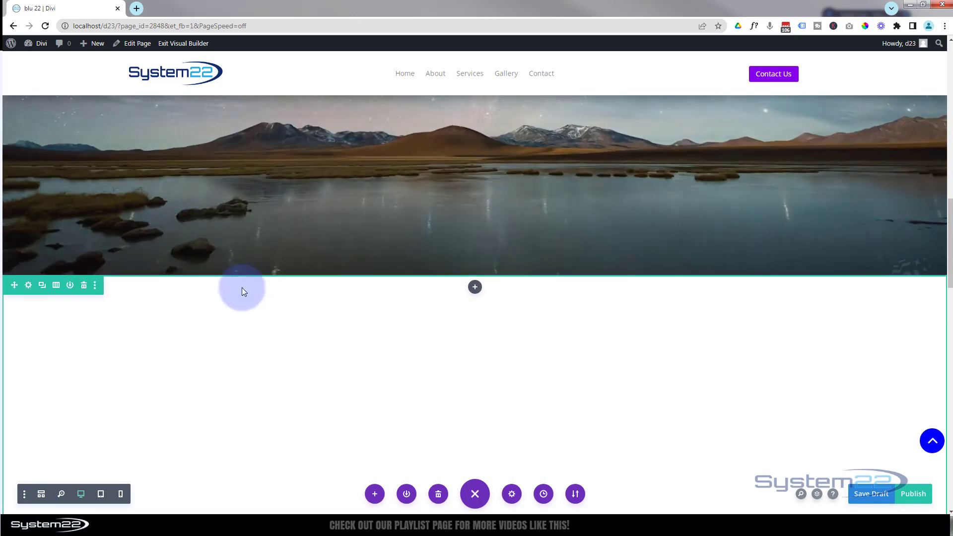
{"action": "scroll", "coordinate": [195, 379], "scroll_direction": "down", "scroll_amount": 1}
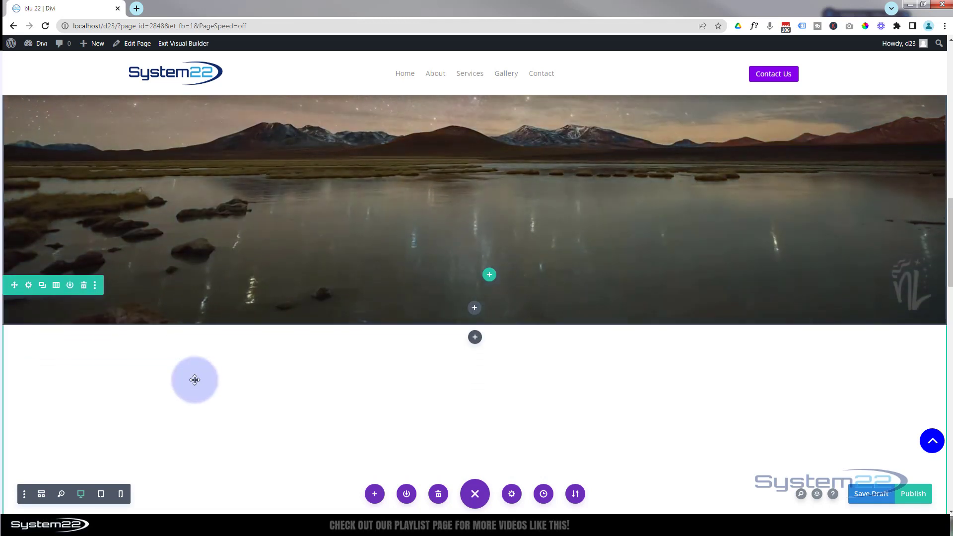
{"action": "scroll", "coordinate": [198, 372], "scroll_direction": "down", "scroll_amount": 5}
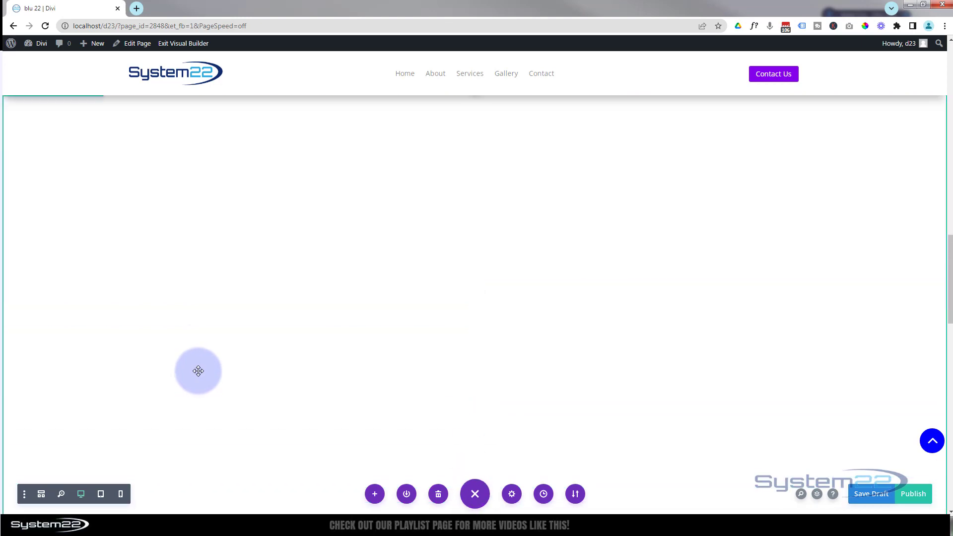
{"action": "scroll", "coordinate": [198, 371], "scroll_direction": "up", "scroll_amount": 1}
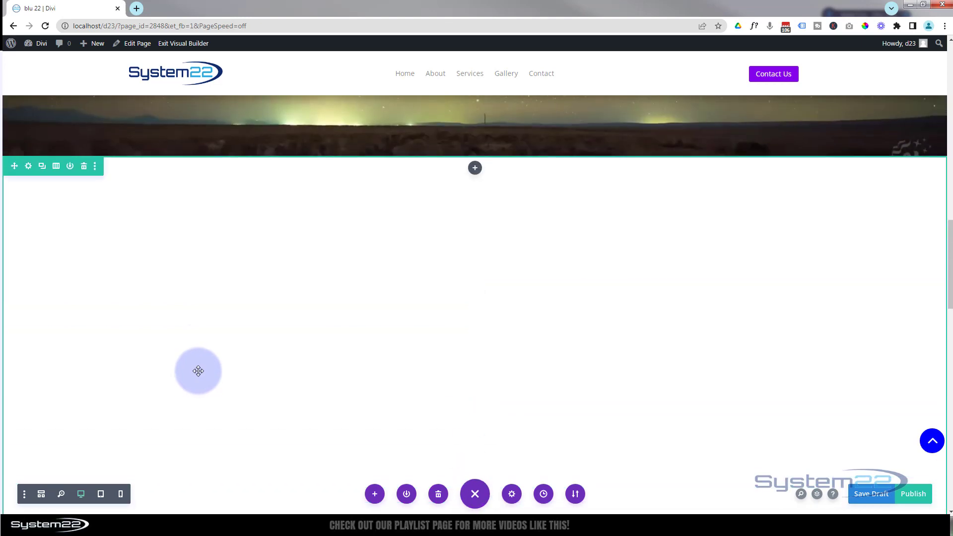
{"action": "left_click", "coordinate": [475, 169]}
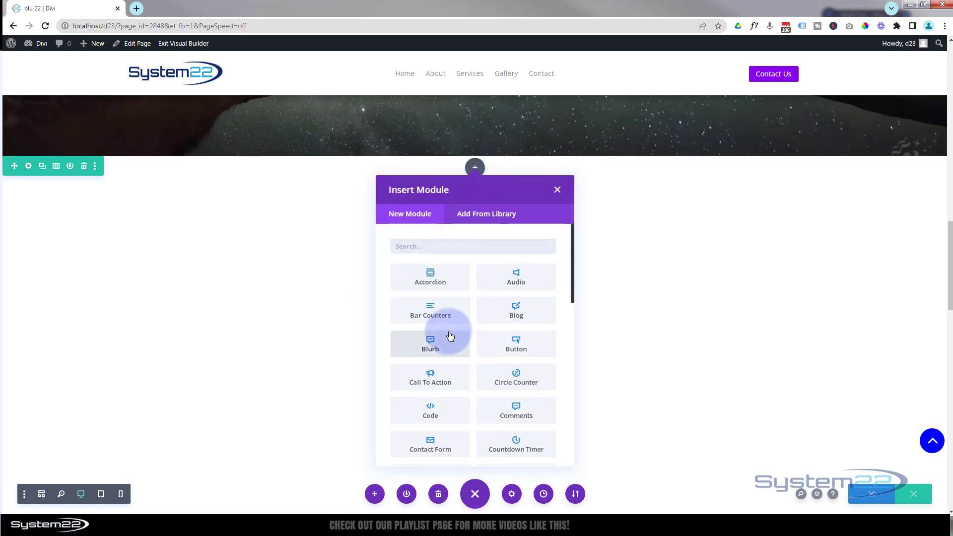
{"action": "scroll", "coordinate": [449, 336], "scroll_direction": "down", "scroll_amount": 4}
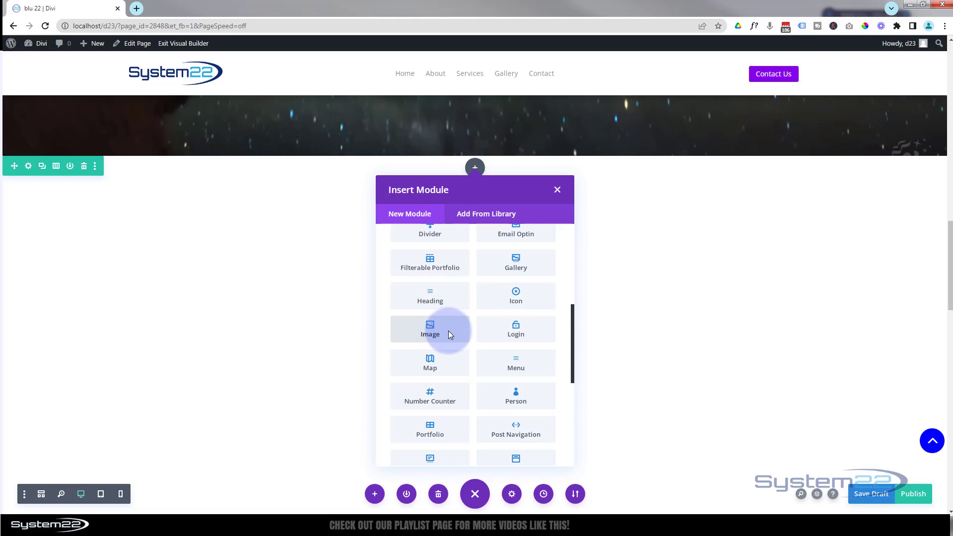
{"action": "scroll", "coordinate": [449, 335], "scroll_direction": "down", "scroll_amount": 3}
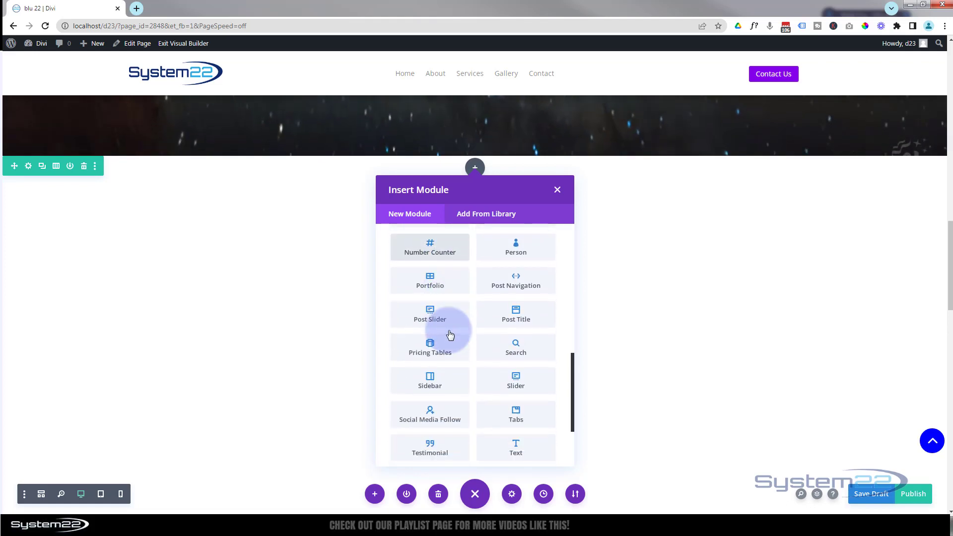
{"action": "left_click", "coordinate": [530, 383]}
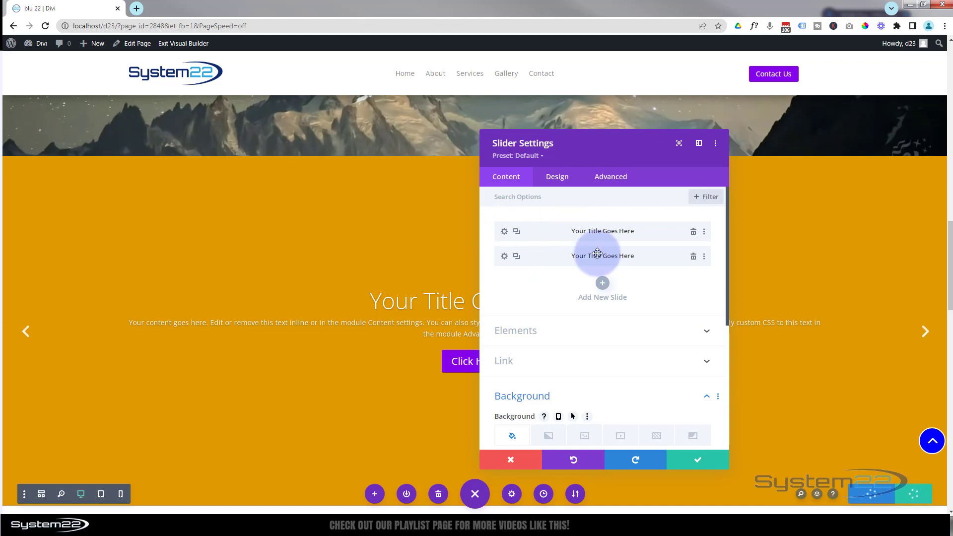
Remove the orange background color from the slider's first slide and save that slide's settings.
{"action": "left_click_drag", "start_coordinate": [645, 145], "coordinate": [734, 144]}
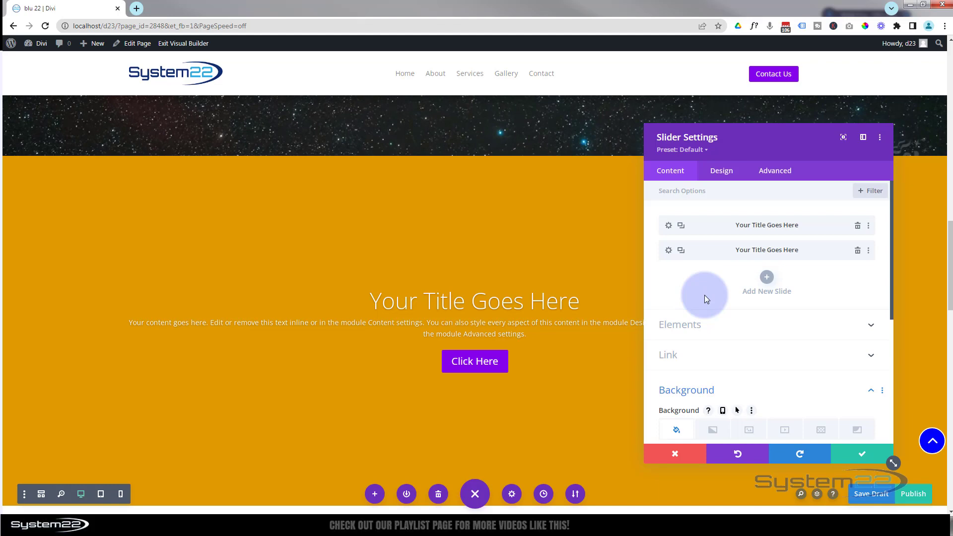
{"action": "left_click", "coordinate": [668, 227]}
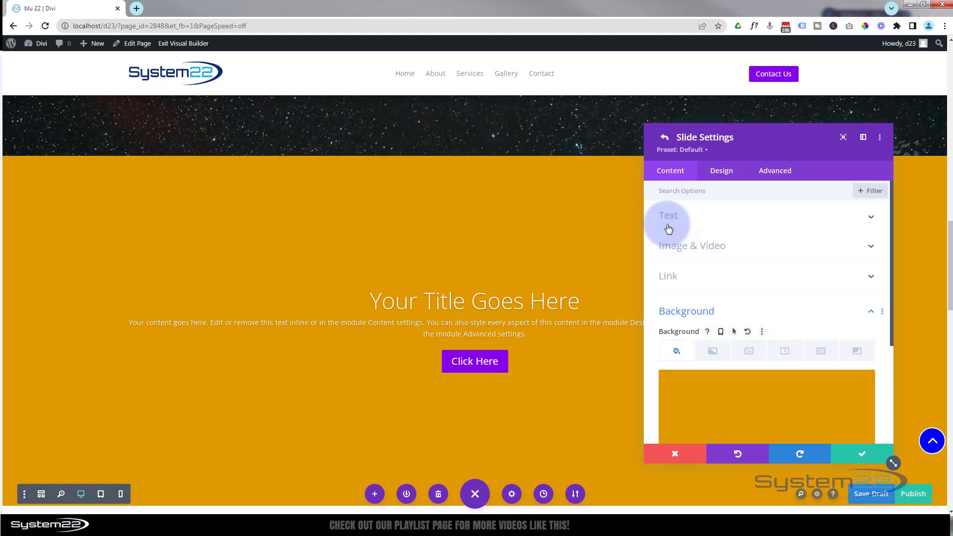
{"action": "scroll", "coordinate": [775, 329], "scroll_direction": "down", "scroll_amount": 2}
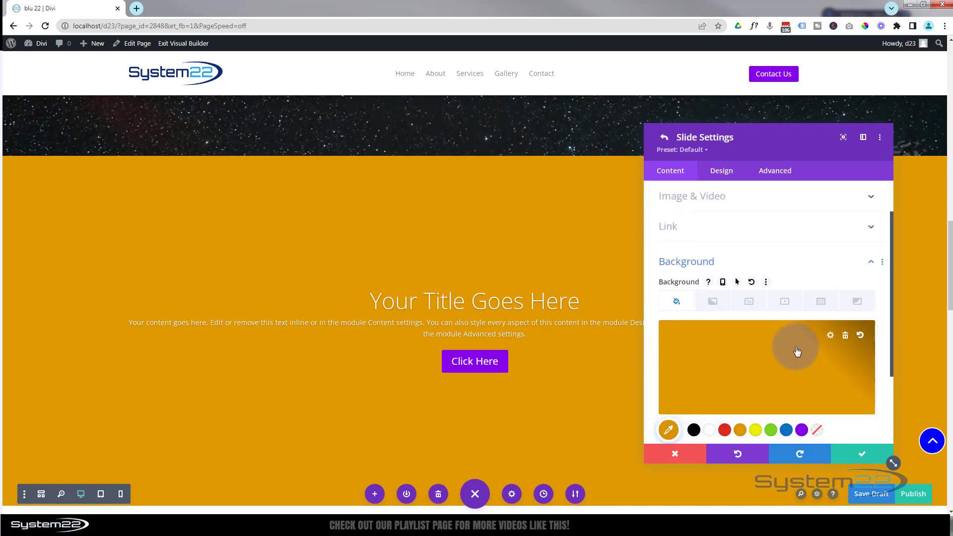
{"action": "scroll", "coordinate": [729, 367], "scroll_direction": "down", "scroll_amount": 1}
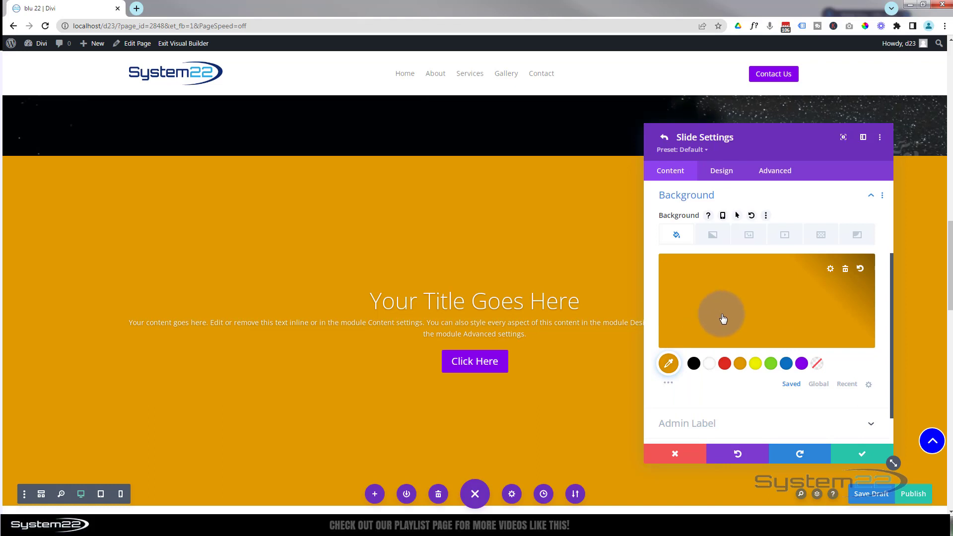
{"action": "left_click", "coordinate": [846, 269]}
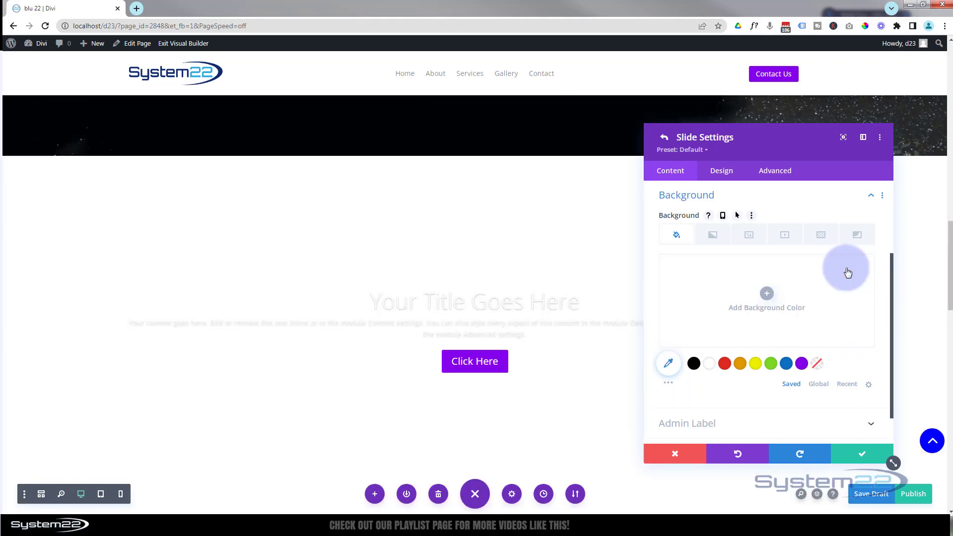
{"action": "left_click", "coordinate": [862, 456]}
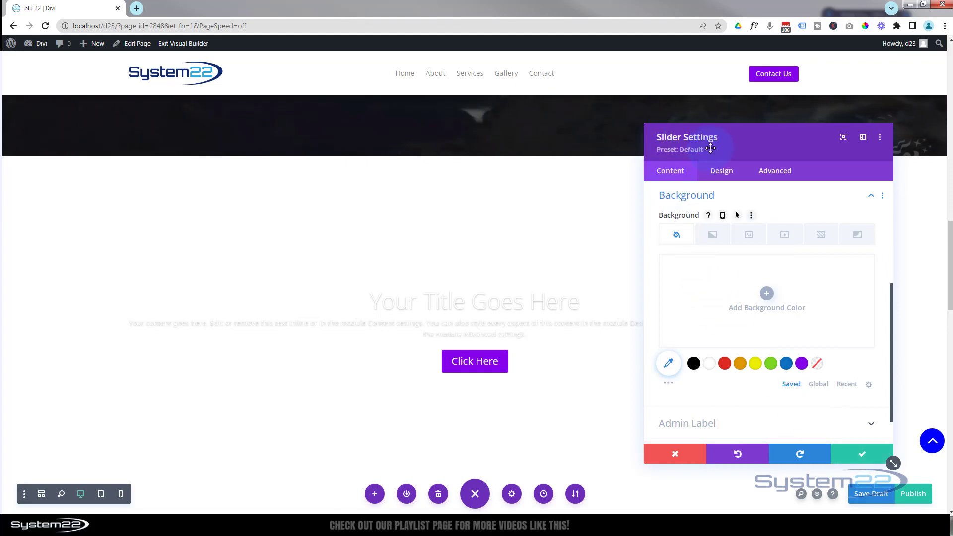
Remove the blue background color from the slider's second slide and save that slide's settings.
{"action": "scroll", "coordinate": [748, 333], "scroll_direction": "up", "scroll_amount": 4}
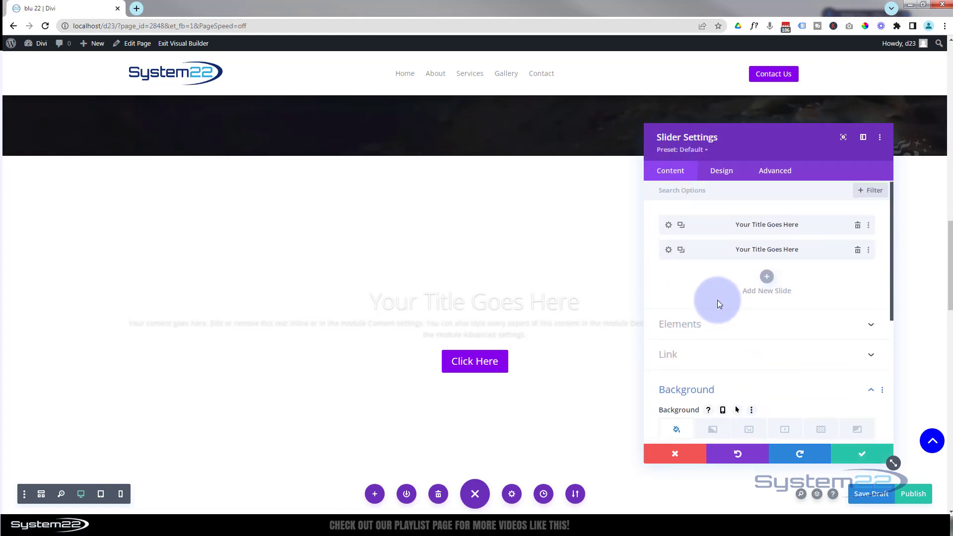
{"action": "left_click", "coordinate": [668, 251]}
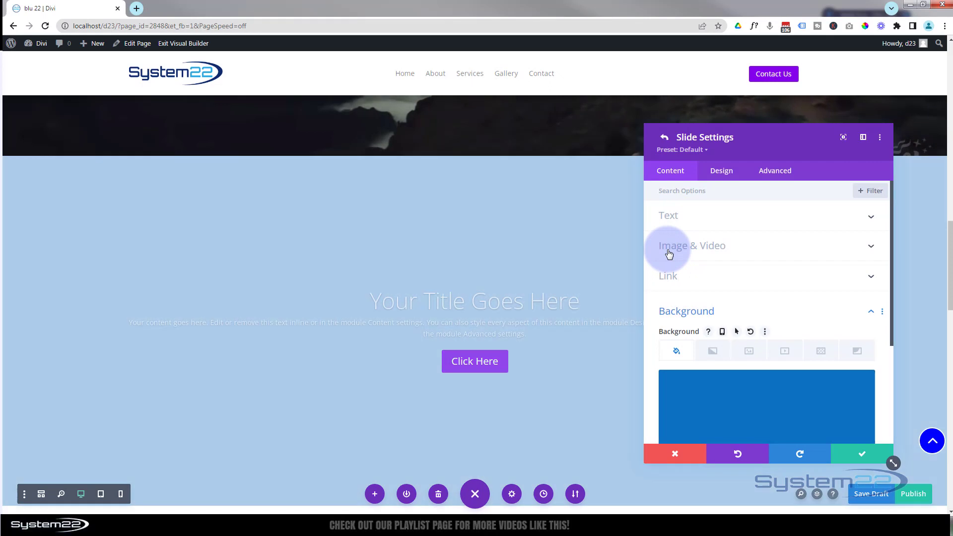
{"action": "scroll", "coordinate": [690, 283], "scroll_direction": "down", "scroll_amount": 2}
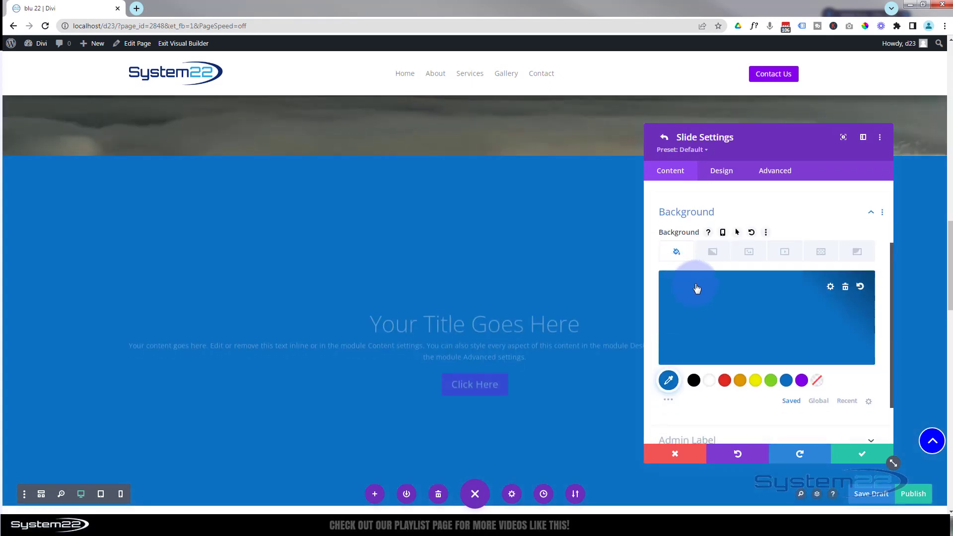
{"action": "left_click", "coordinate": [845, 286]}
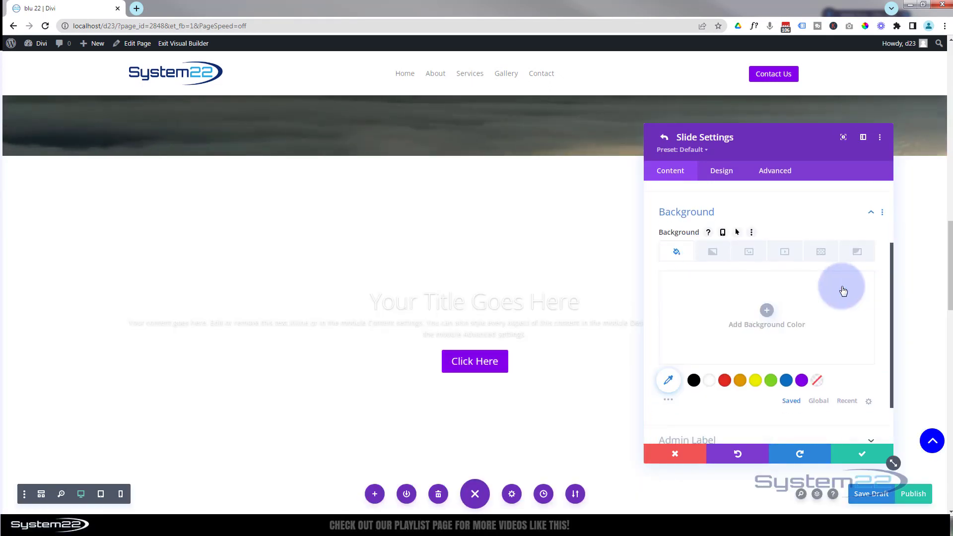
{"action": "scroll", "coordinate": [695, 325], "scroll_direction": "up", "scroll_amount": 2}
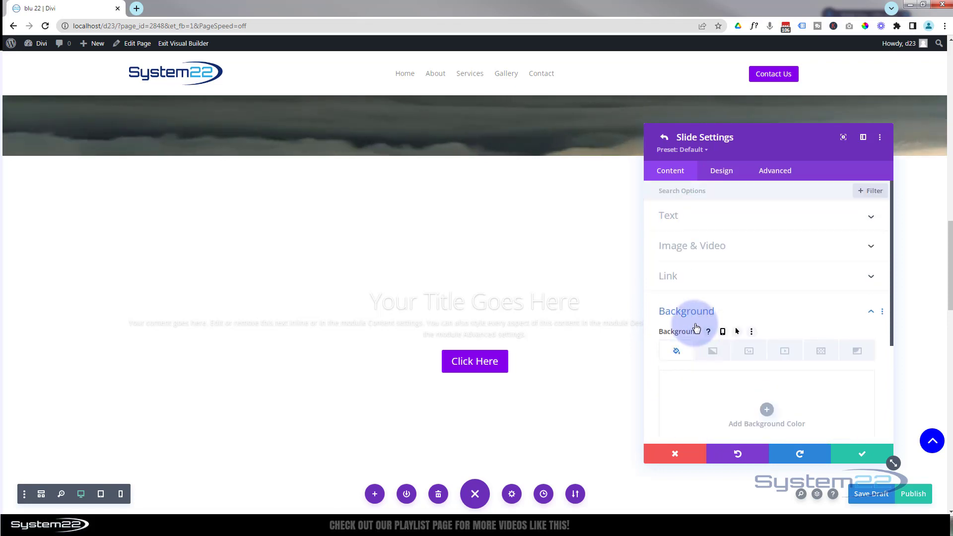
{"action": "left_click", "coordinate": [861, 454]}
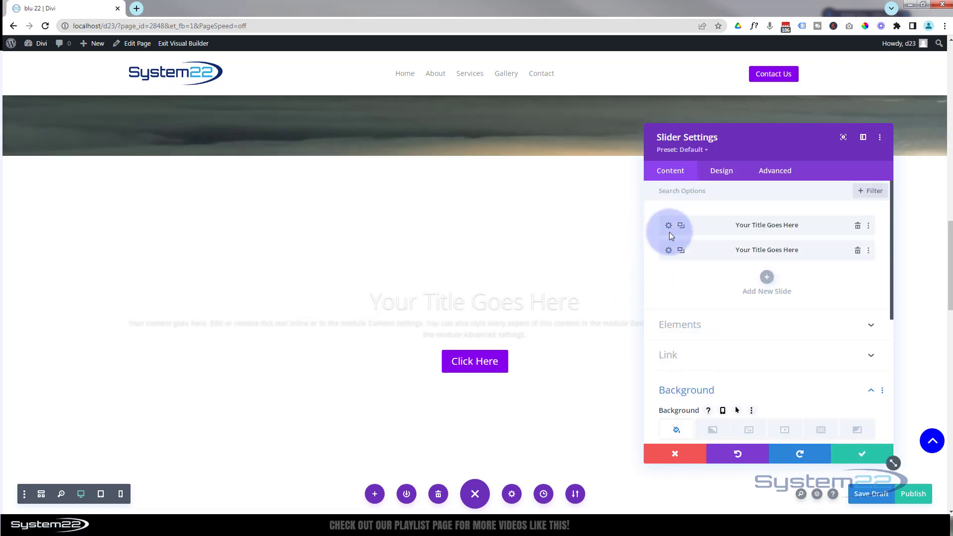
Change the second slide's title to "Another Title Goes Here" and its button text to "Learn More", and save the slide.
{"action": "left_click", "coordinate": [668, 251]}
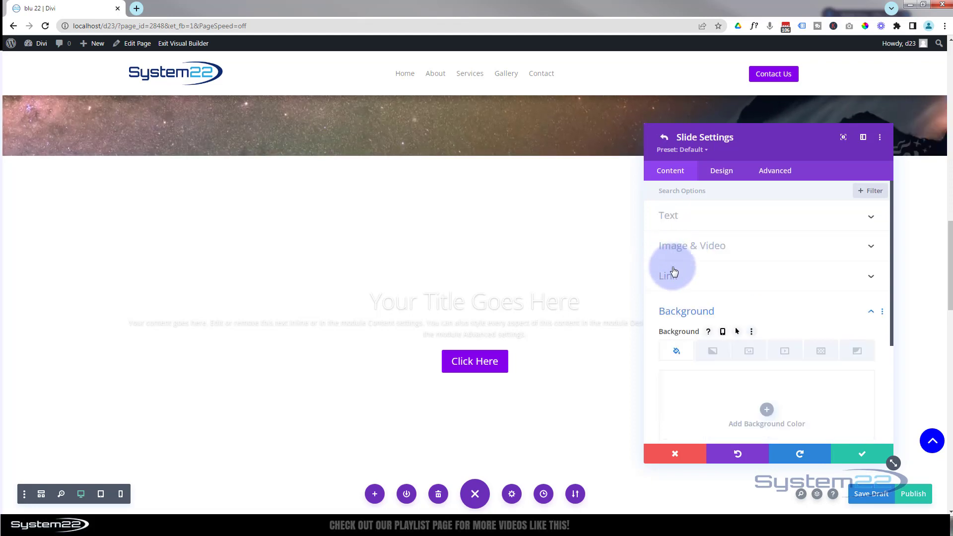
{"action": "left_click", "coordinate": [726, 219]}
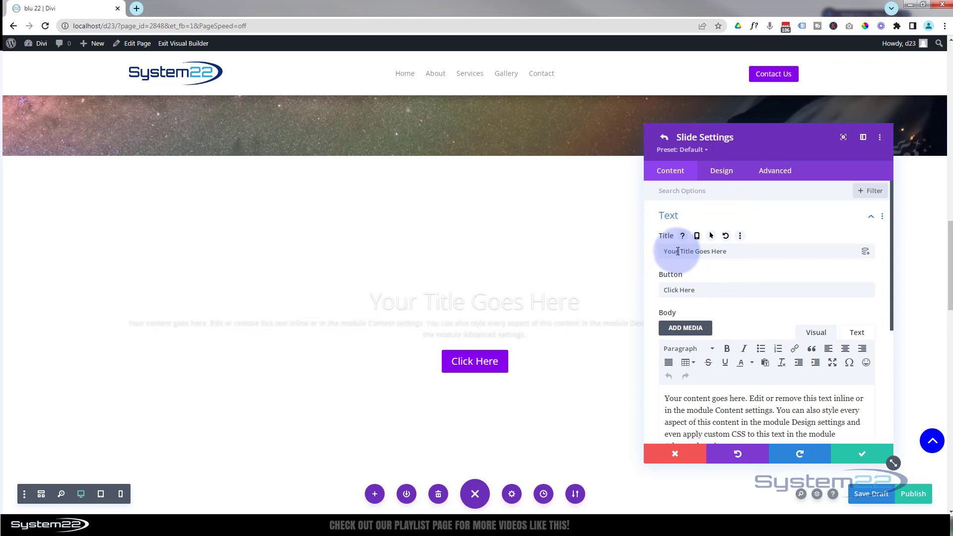
{"action": "left_click_drag", "start_coordinate": [678, 251], "coordinate": [654, 252]}
{"action": "type", "text": "Another"}
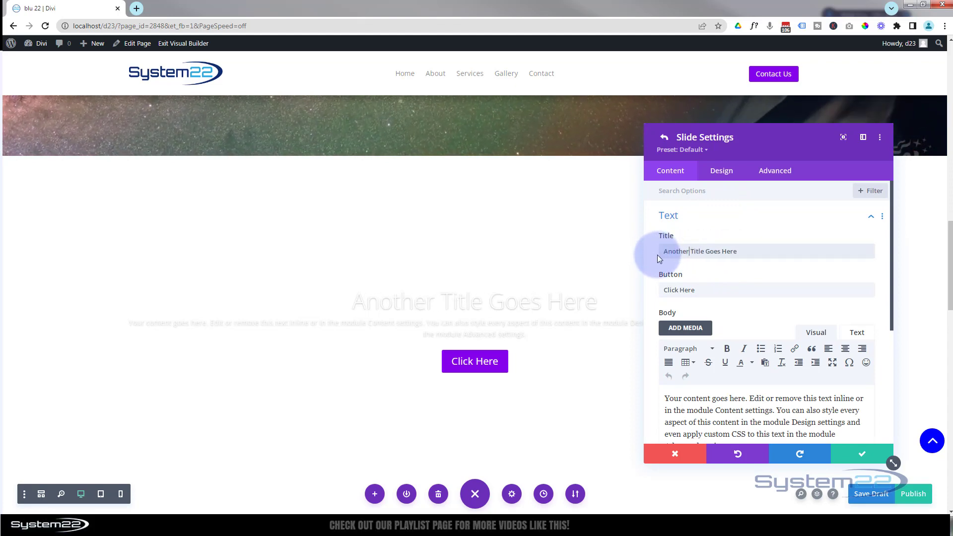
{"action": "left_click", "coordinate": [695, 290]}
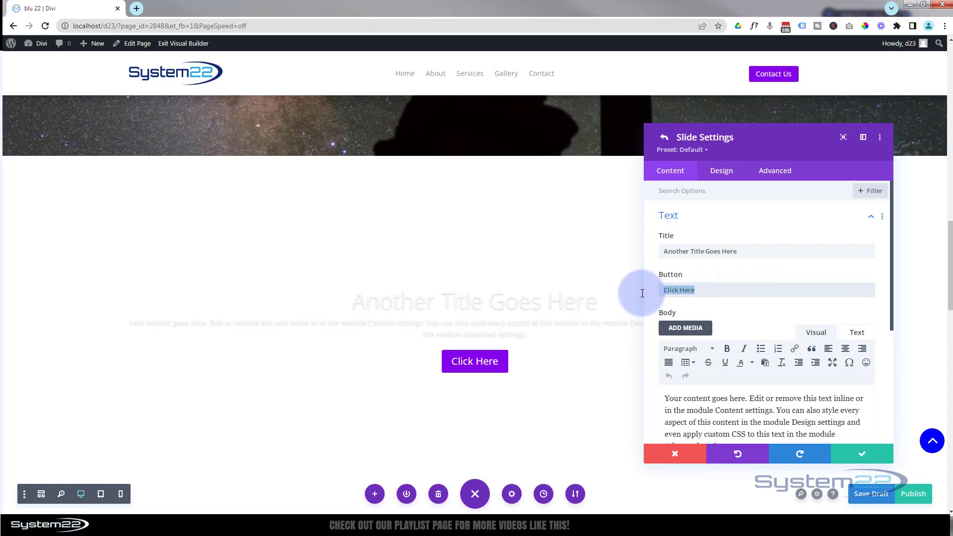
{"action": "type", "text": "Learn More"}
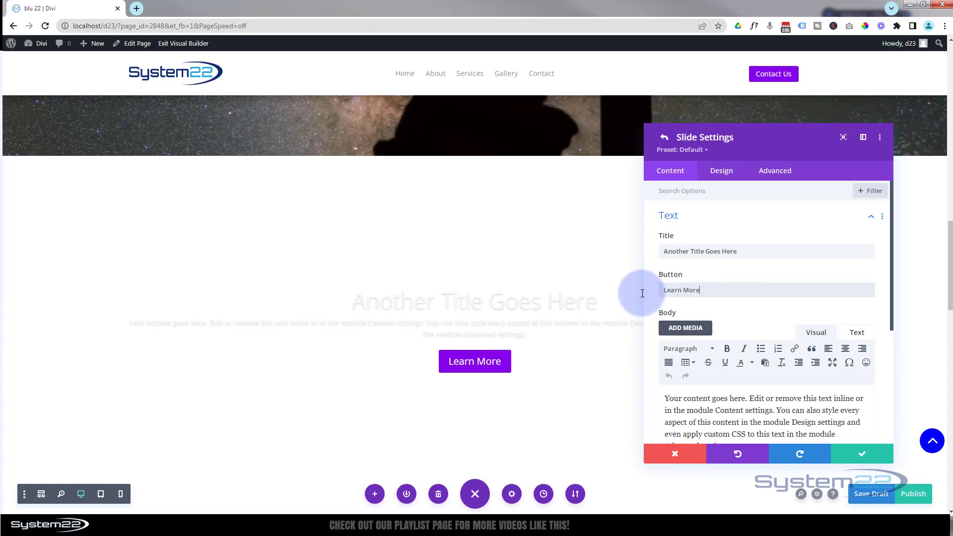
{"action": "left_click", "coordinate": [862, 457]}
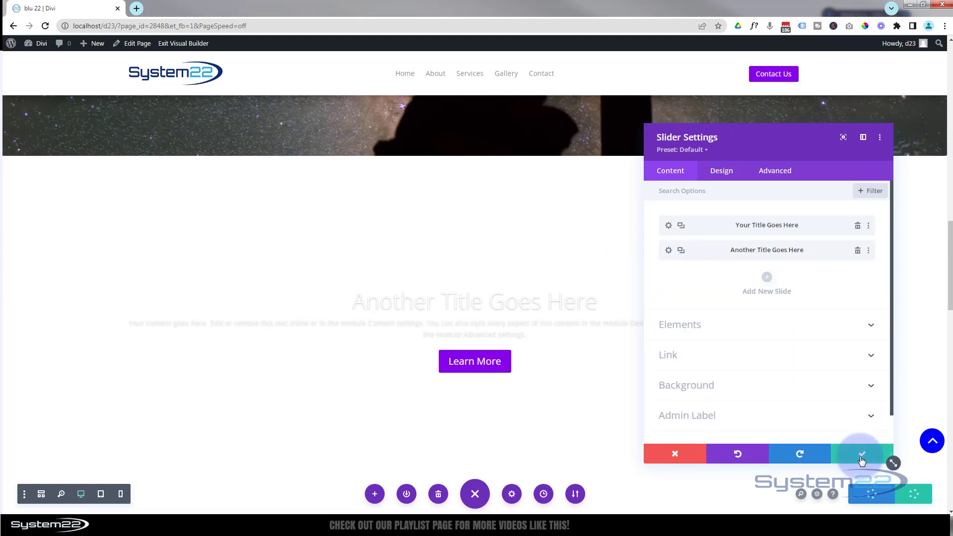
Duplicate the "Another Title Goes Here" slide to add a third slide to the slider.
{"action": "left_click", "coordinate": [694, 200]}
{"action": "left_click", "coordinate": [687, 254]}
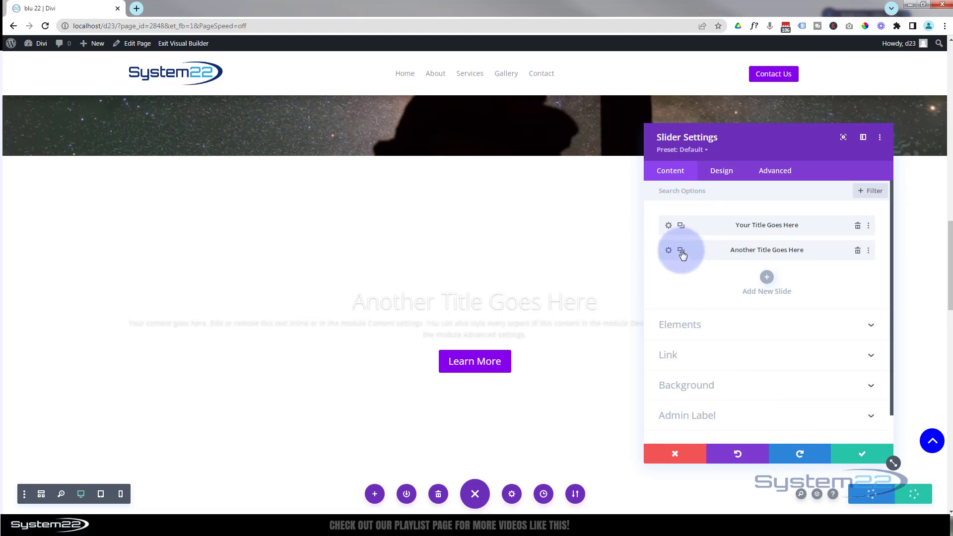
{"action": "left_click", "coordinate": [682, 252]}
Change the third slide's title to "More Information" and its button text to "Contact Us".
{"action": "left_click", "coordinate": [668, 276]}
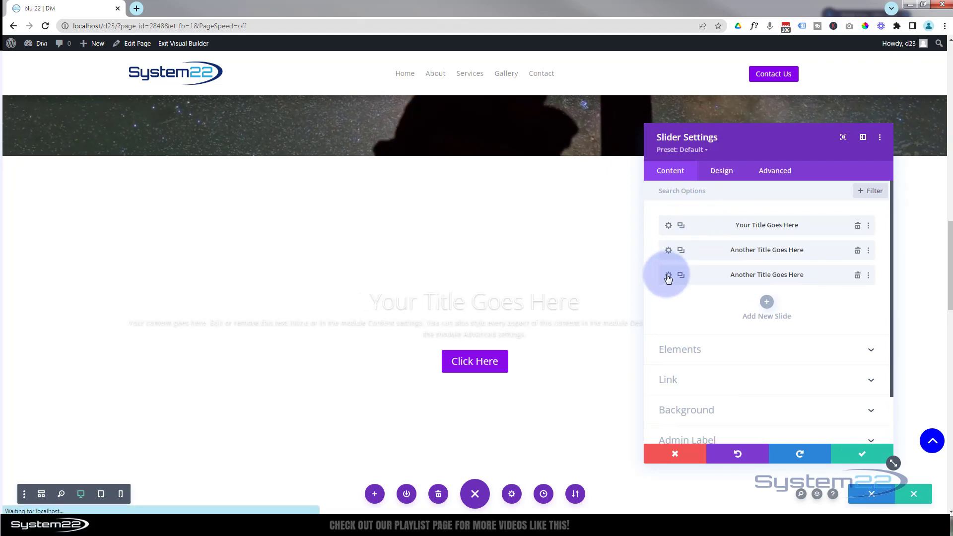
{"action": "left_click", "coordinate": [730, 251]}
{"action": "left_click_drag", "start_coordinate": [671, 251], "coordinate": [655, 254]}
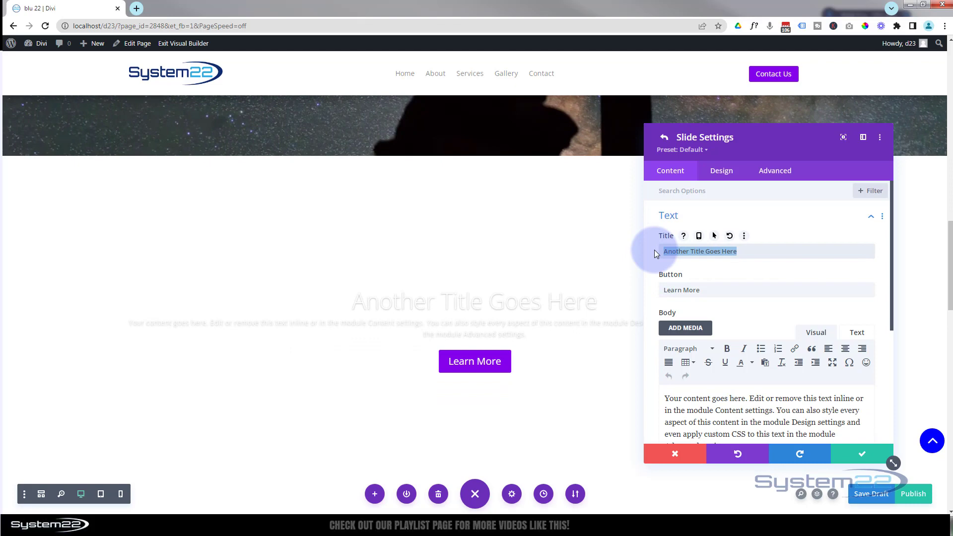
{"action": "type", "text": "More In"}
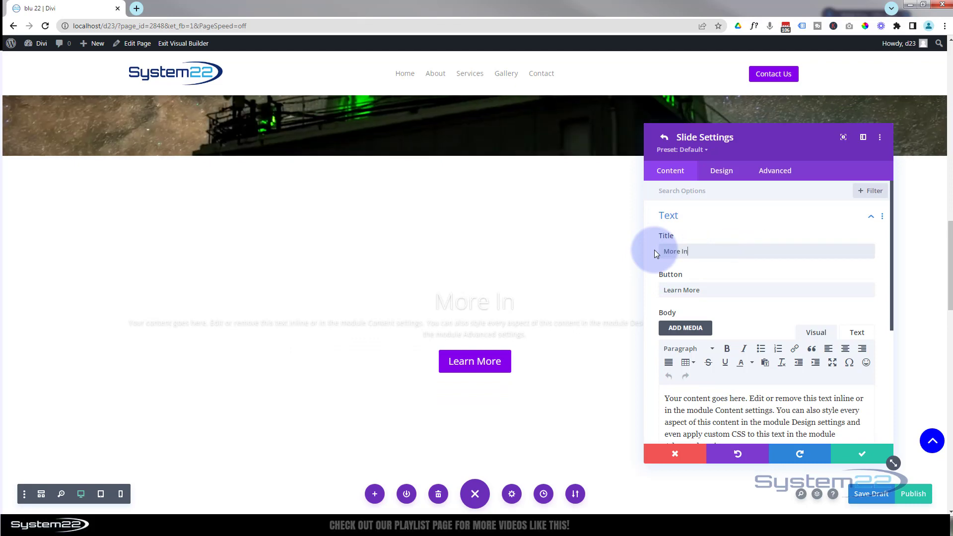
{"action": "type", "text": "formation"}
{"action": "left_click_drag", "start_coordinate": [755, 291], "coordinate": [660, 291]}
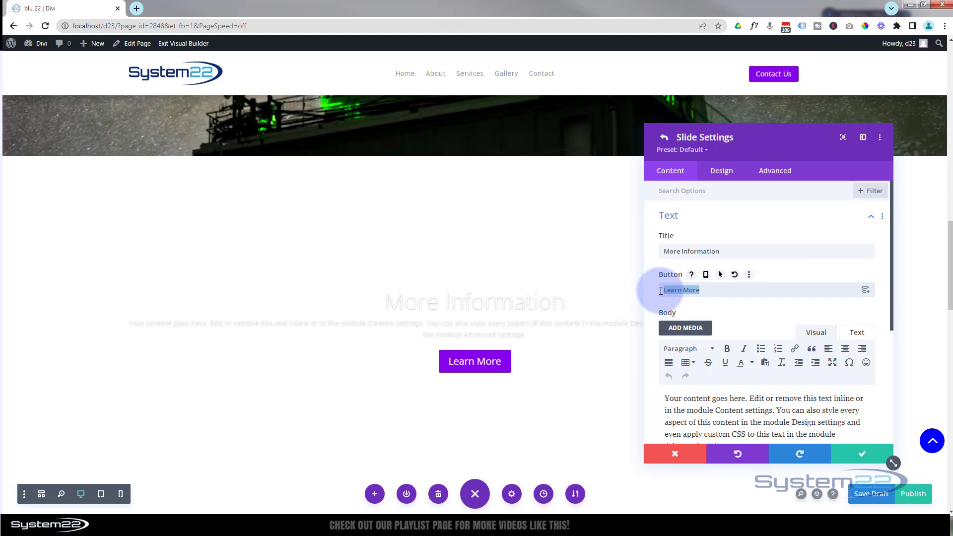
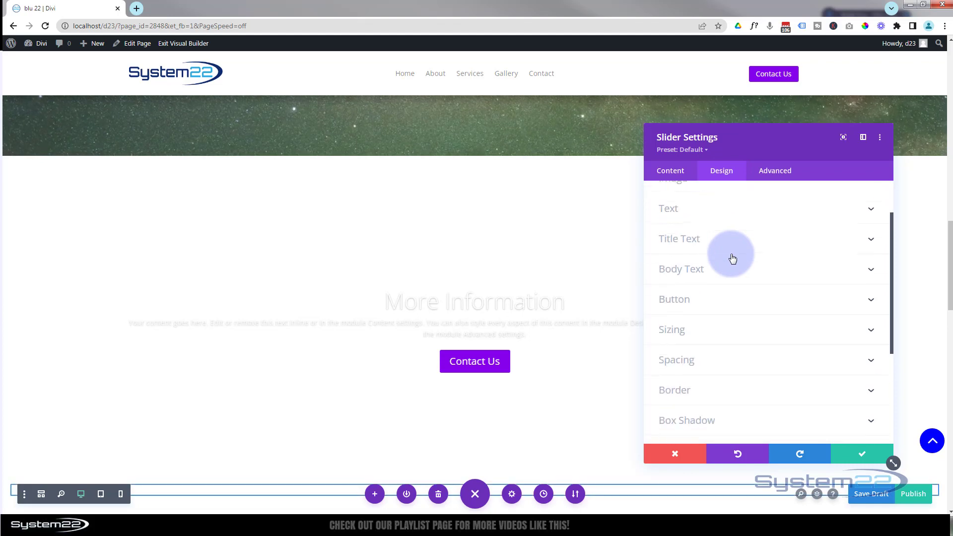
Turn on automatic animation for the slider and set its speed to 4000 ms.
{"action": "left_click", "coordinate": [766, 383]}
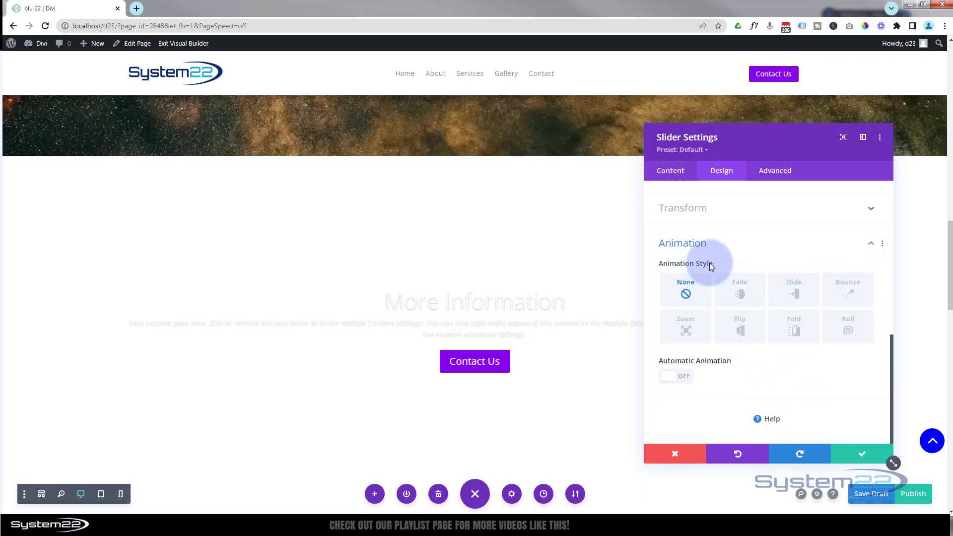
{"action": "left_click", "coordinate": [681, 381]}
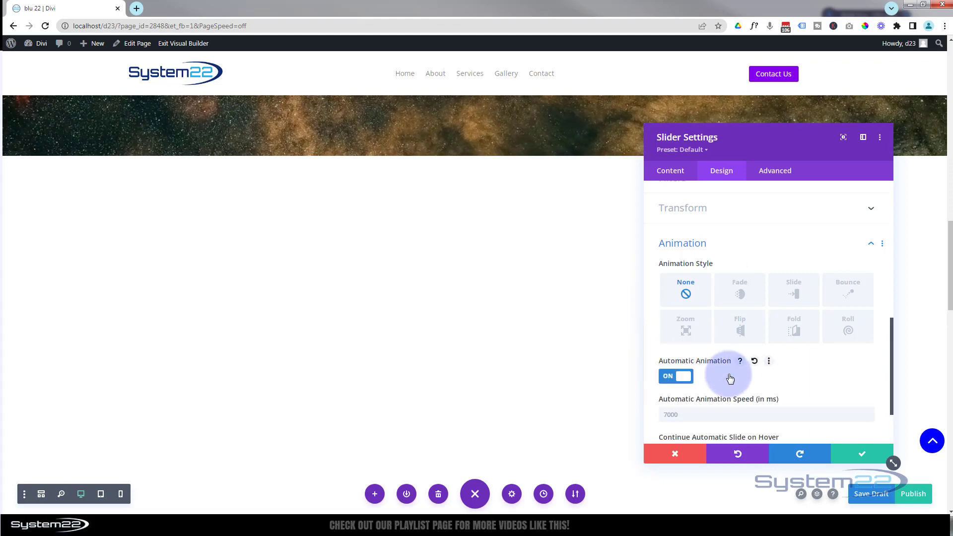
{"action": "scroll", "coordinate": [728, 373], "scroll_direction": "down", "scroll_amount": 2}
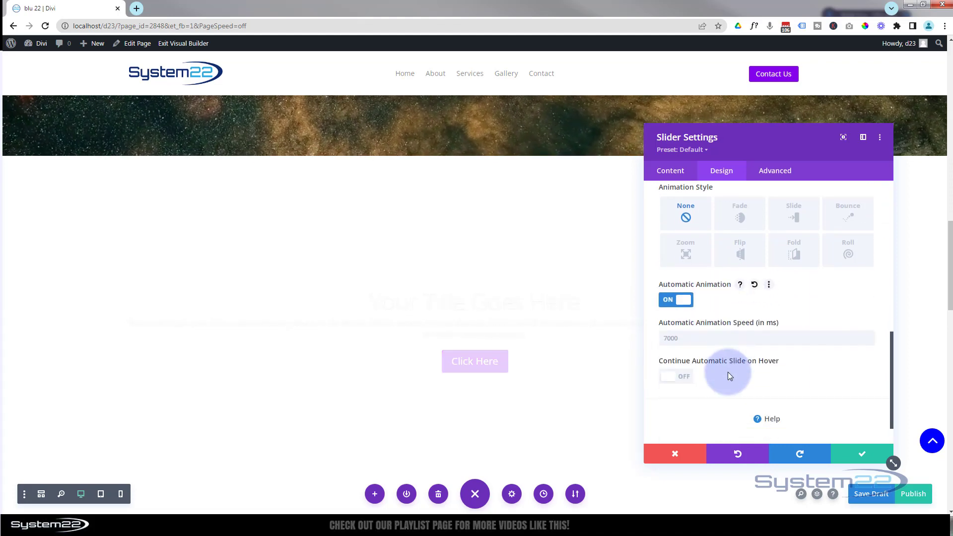
{"action": "left_click", "coordinate": [665, 338]}
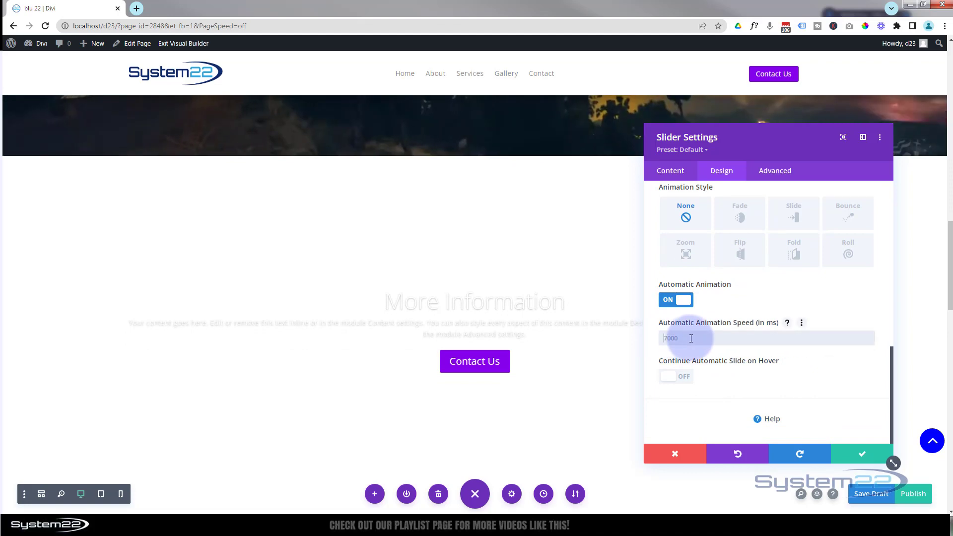
{"action": "key", "text": "ctrl+a"}
{"action": "type", "text": "4000"}
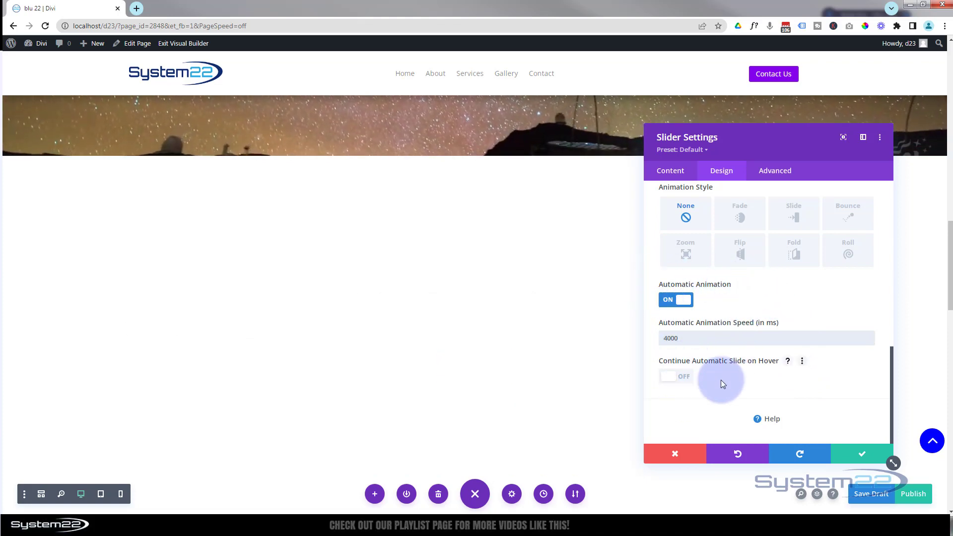
Look through the first slide's design options and return to the slider's settings.
{"action": "scroll", "coordinate": [757, 386], "scroll_direction": "up", "scroll_amount": 2}
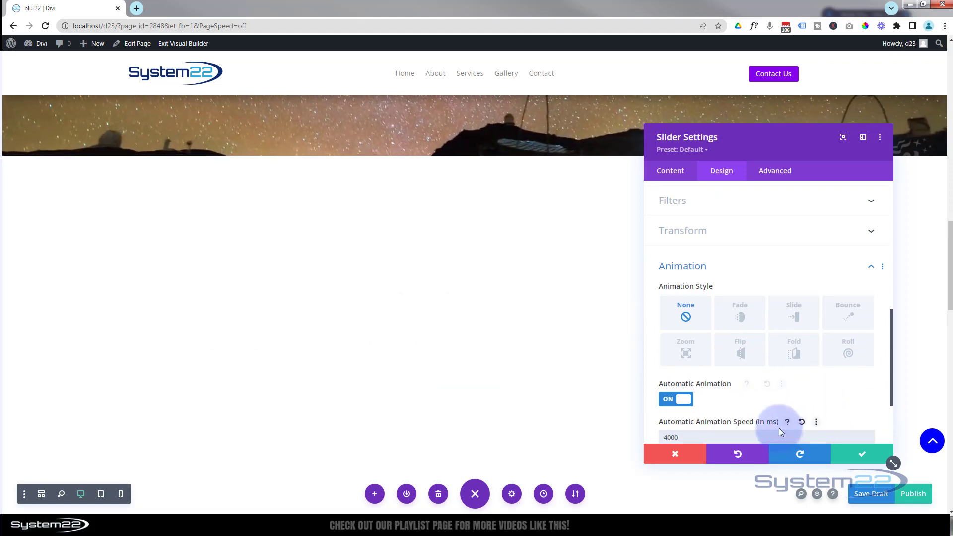
{"action": "scroll", "coordinate": [779, 430], "scroll_direction": "up", "scroll_amount": 10}
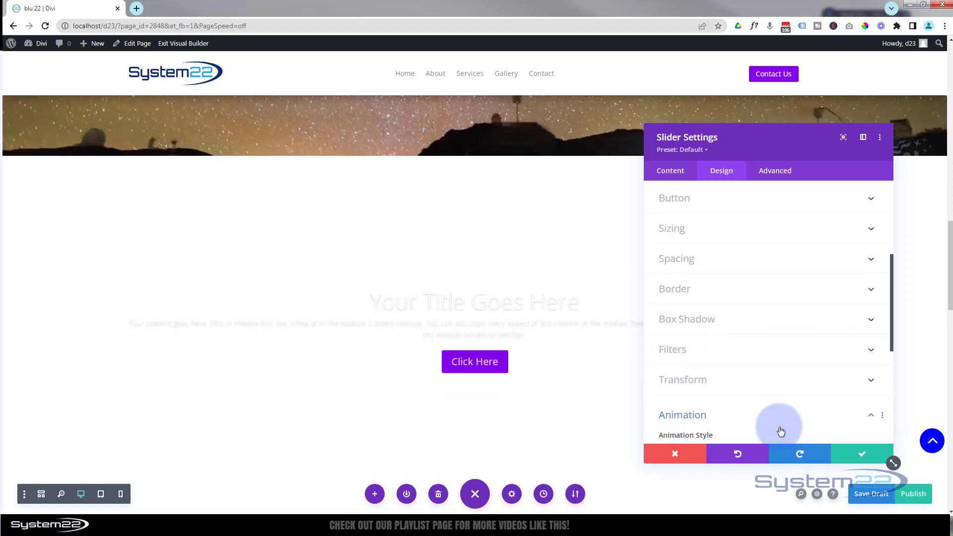
{"action": "left_click", "coordinate": [671, 171]}
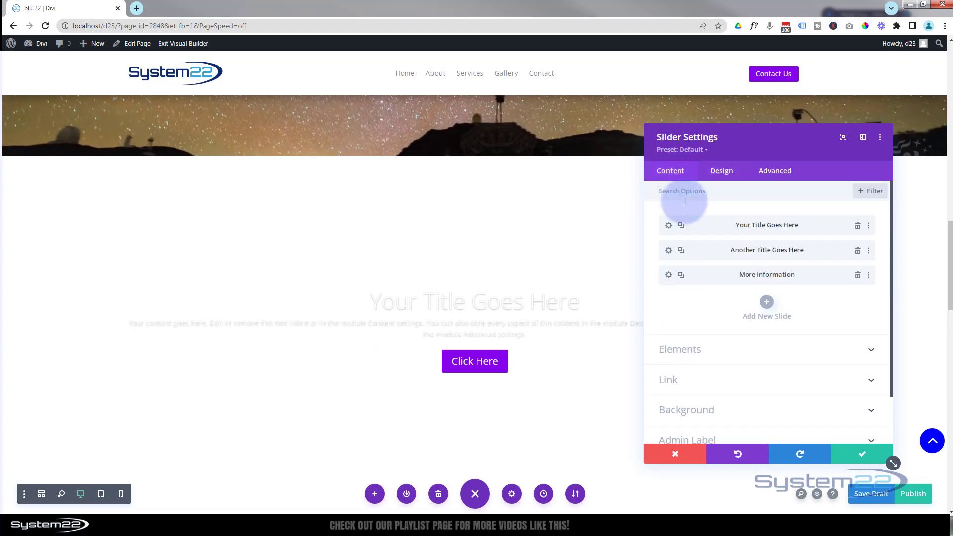
{"action": "left_click", "coordinate": [669, 226]}
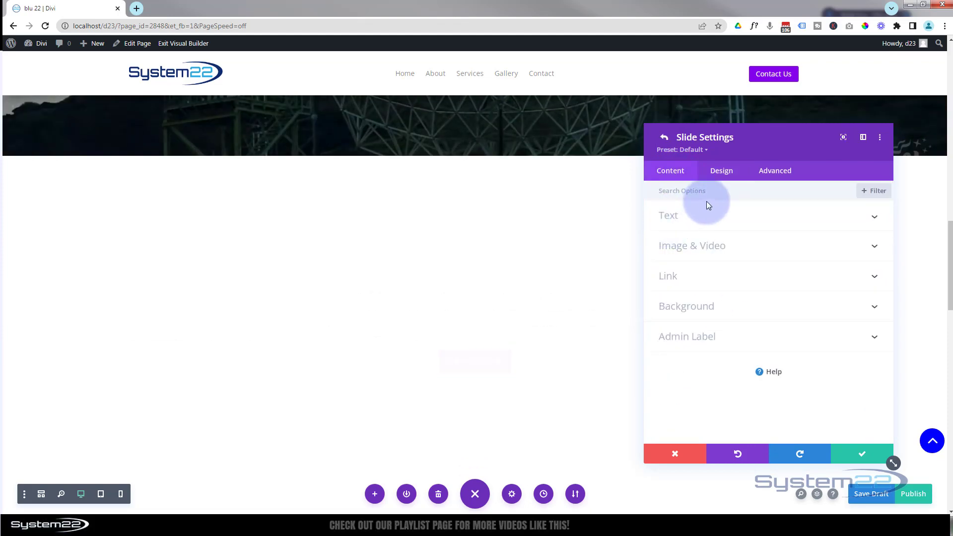
{"action": "left_click", "coordinate": [722, 182]}
{"action": "scroll", "coordinate": [760, 314], "scroll_direction": "down", "scroll_amount": 3}
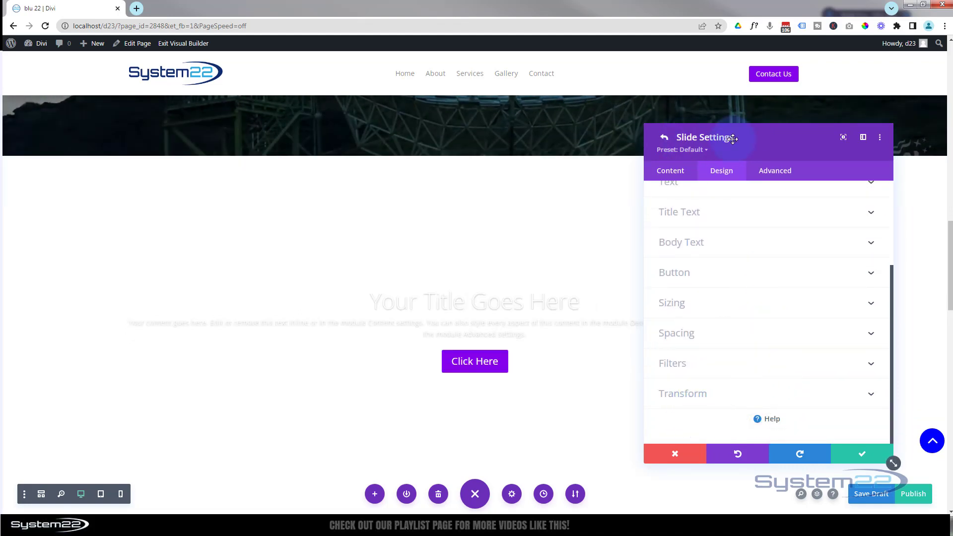
{"action": "left_click", "coordinate": [864, 447]}
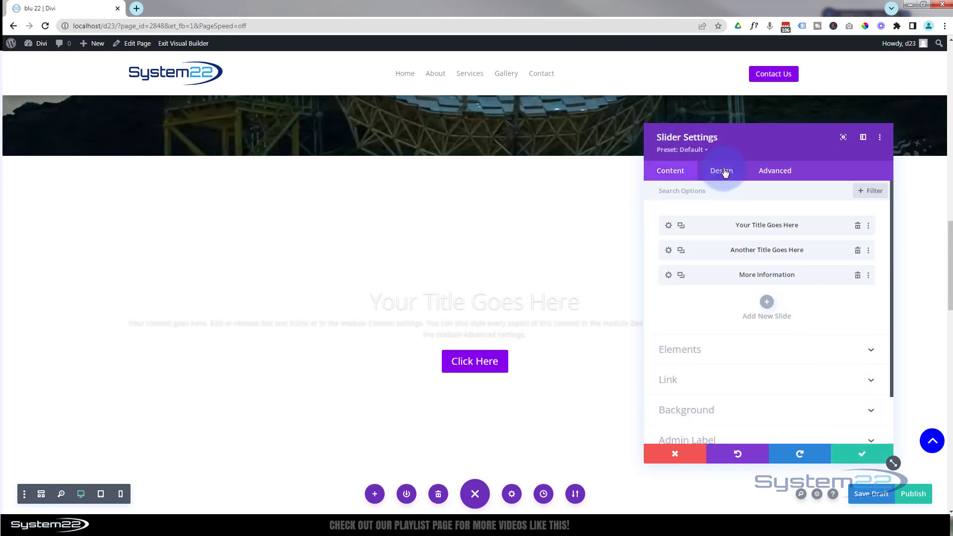
Review the slider's animation options and save the slider settings.
{"action": "left_click", "coordinate": [720, 172]}
{"action": "scroll", "coordinate": [783, 313], "scroll_direction": "down", "scroll_amount": 2}
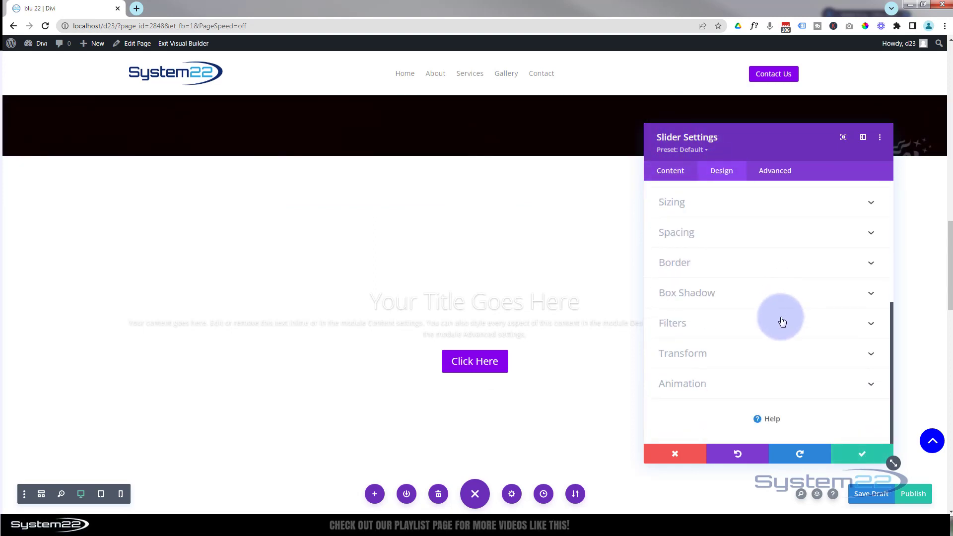
{"action": "left_click", "coordinate": [752, 389]}
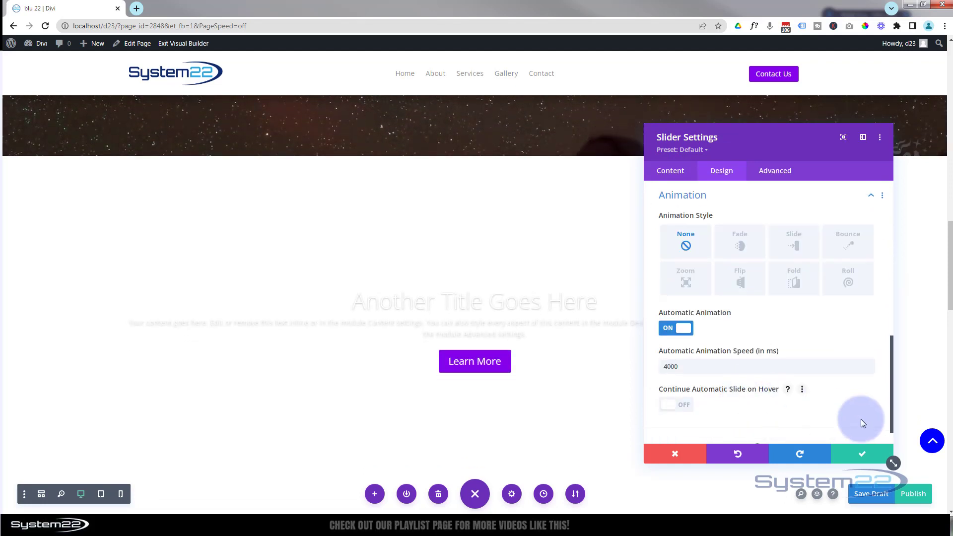
{"action": "left_click", "coordinate": [860, 457]}
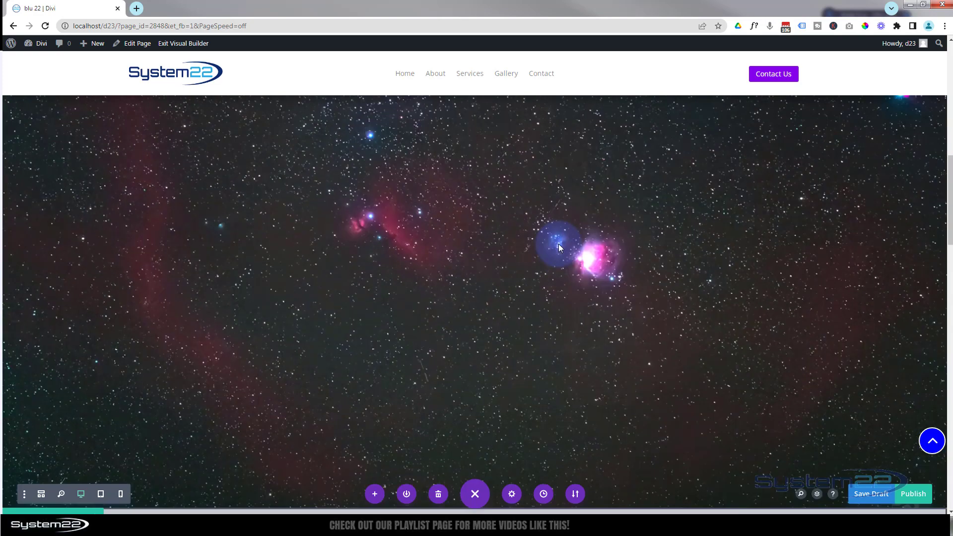
Set the top margin of the row containing the slider to -100vh.
{"action": "scroll", "coordinate": [559, 246], "scroll_direction": "down", "scroll_amount": 5}
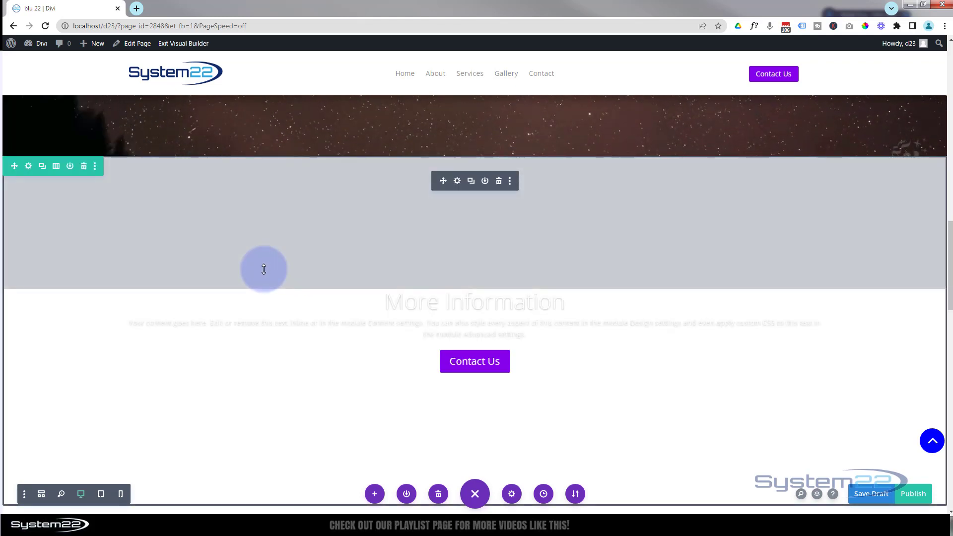
{"action": "left_click", "coordinate": [28, 166]}
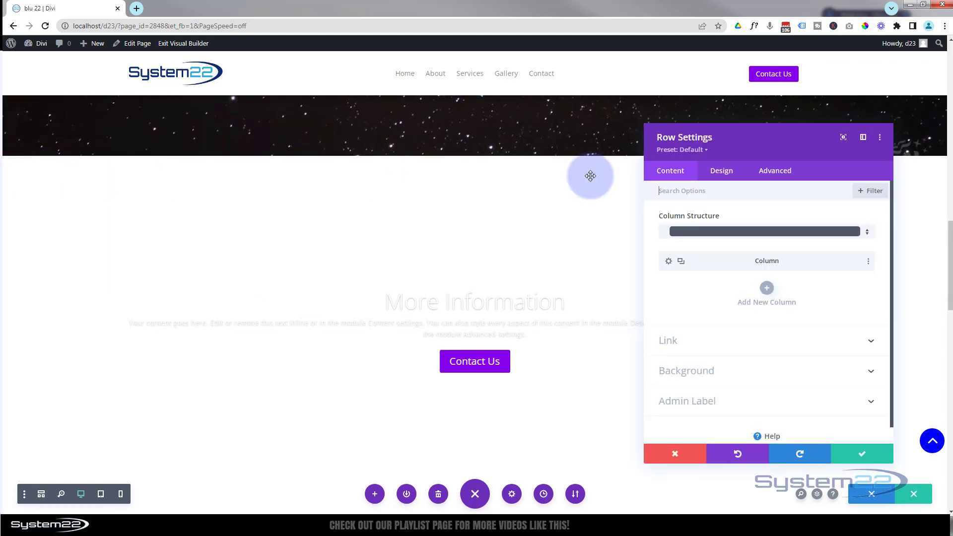
{"action": "left_click", "coordinate": [722, 174]}
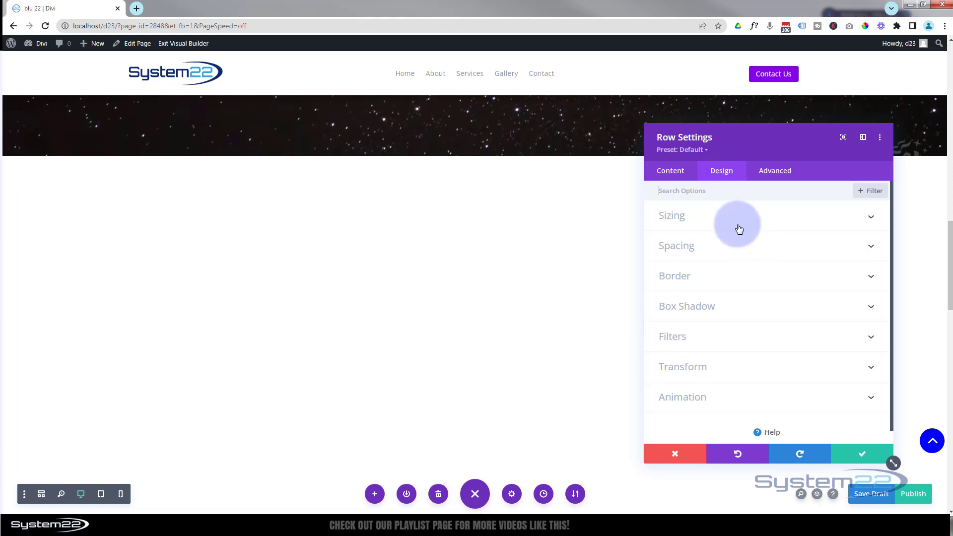
{"action": "left_click", "coordinate": [744, 258]}
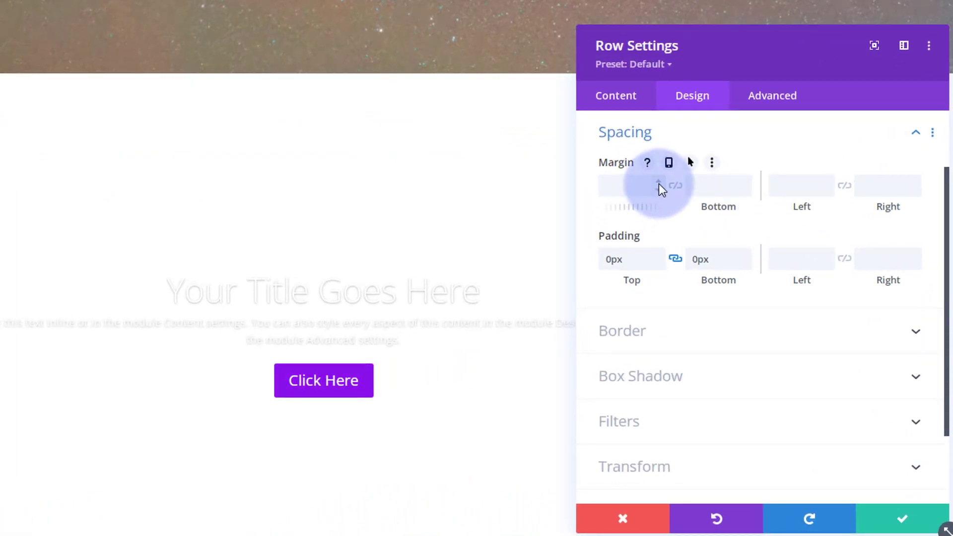
{"action": "left_click", "coordinate": [659, 190]}
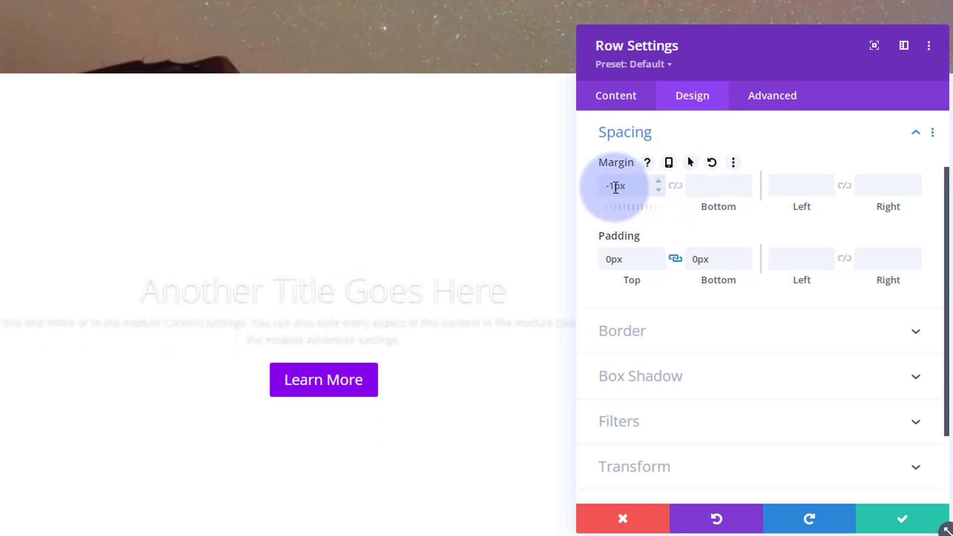
{"action": "left_click_drag", "start_coordinate": [615, 187], "coordinate": [629, 188]}
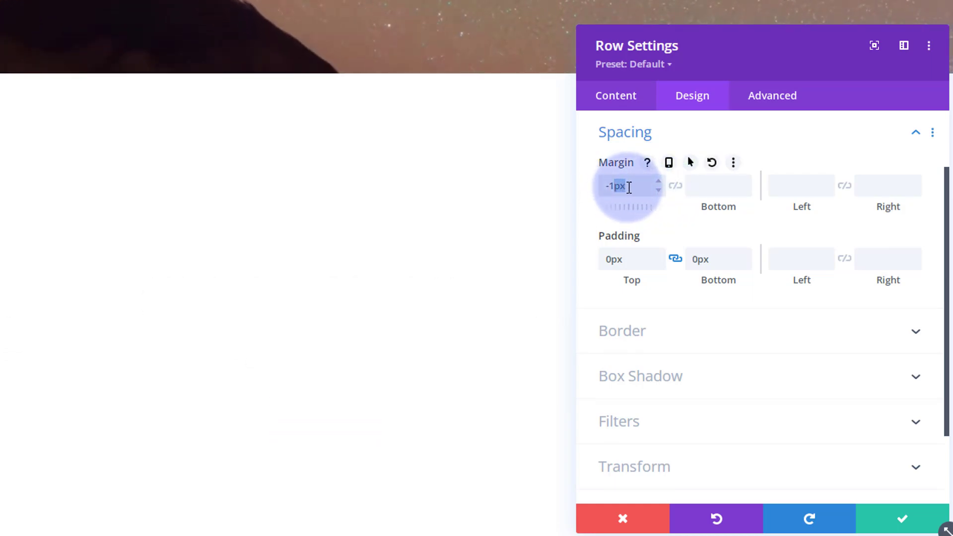
{"action": "type", "text": "00vh"}
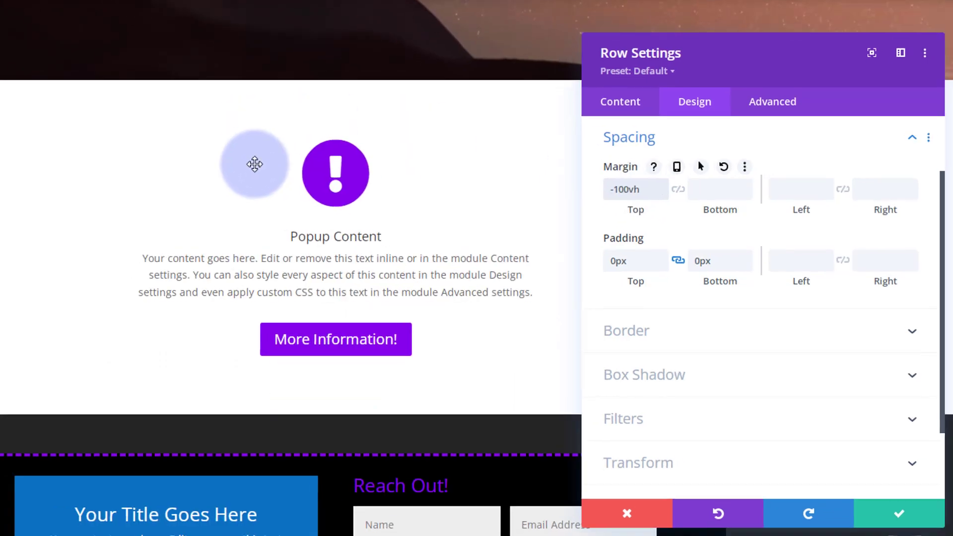
Check the slider's position over the video, then save the row settings and the page draft.
{"action": "scroll", "coordinate": [389, 207], "scroll_direction": "up", "scroll_amount": 5}
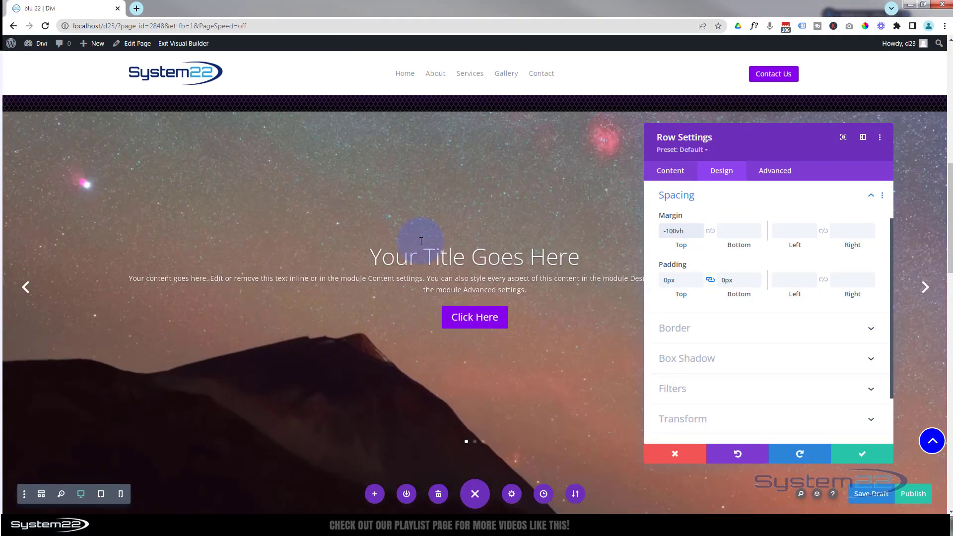
{"action": "scroll", "coordinate": [420, 240], "scroll_direction": "down", "scroll_amount": 2}
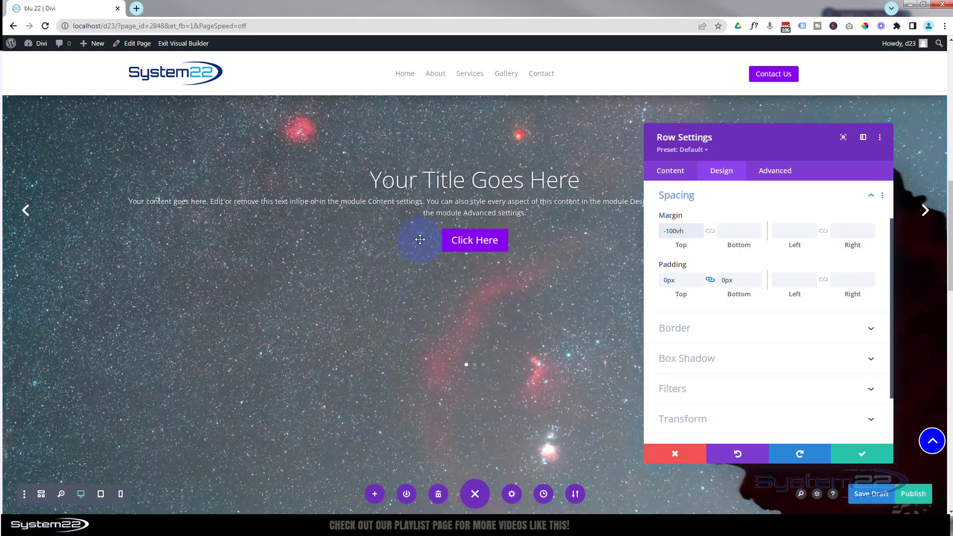
{"action": "scroll", "coordinate": [420, 240], "scroll_direction": "up", "scroll_amount": 2}
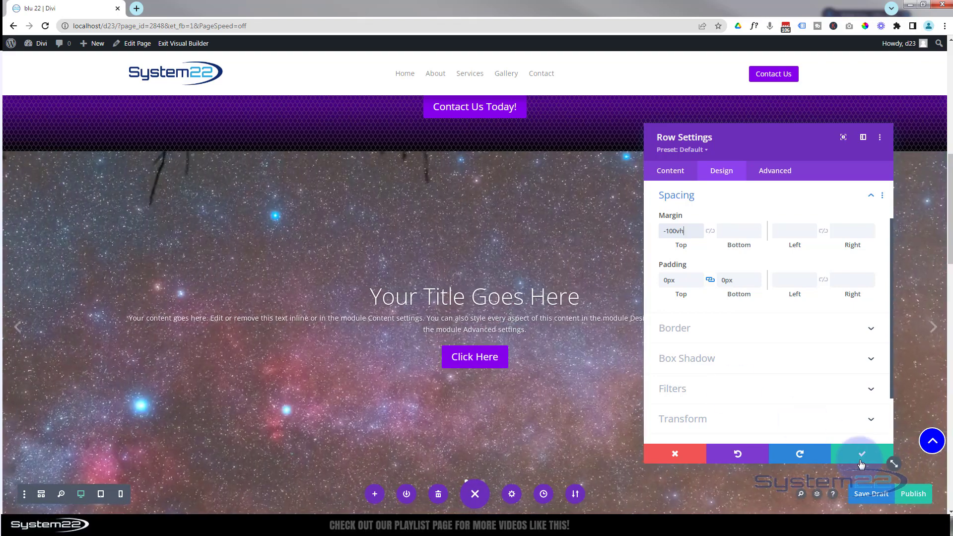
{"action": "left_click", "coordinate": [861, 459]}
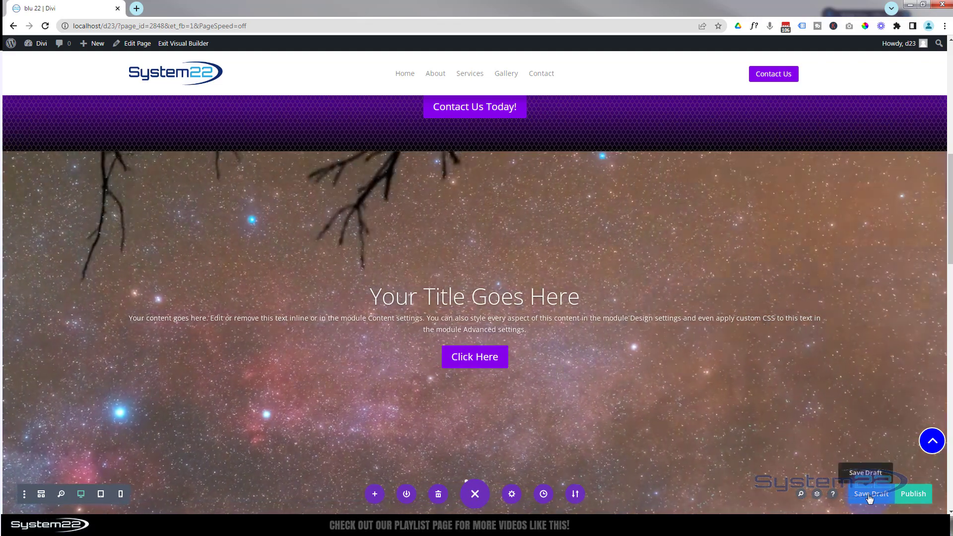
{"action": "left_click", "coordinate": [869, 496]}
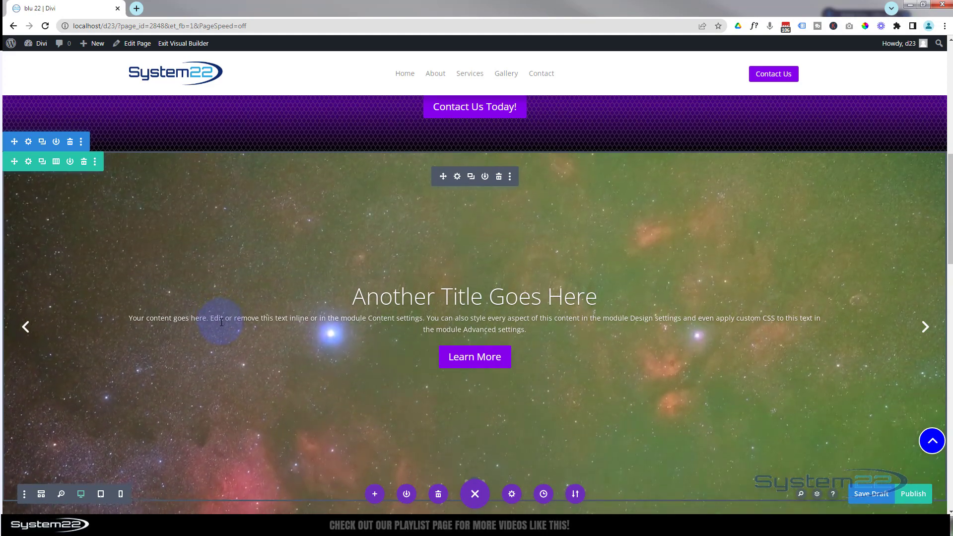
Give the slider module a semi-transparent black background colour of rgba(0,0,0,0.12) and check how it covers the video.
{"action": "left_click", "coordinate": [457, 178]}
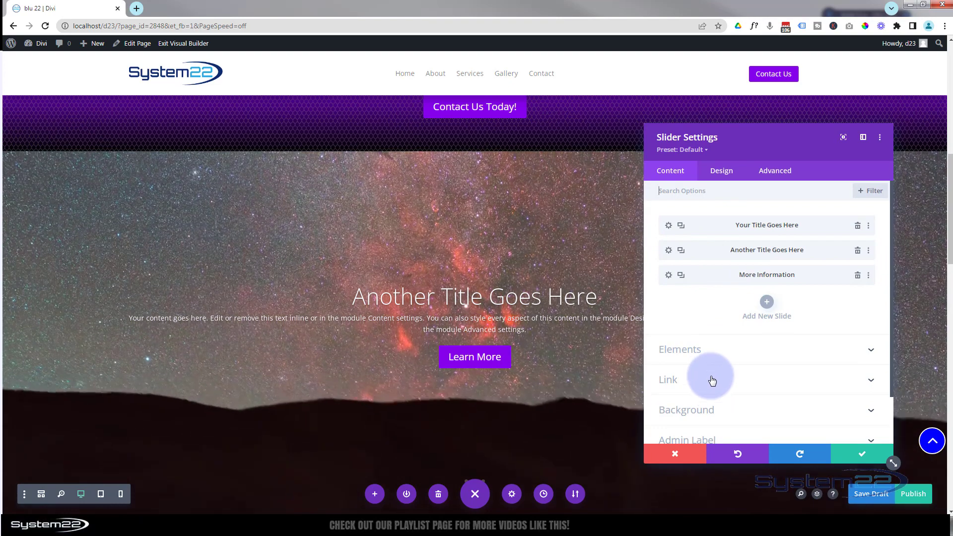
{"action": "scroll", "coordinate": [712, 380], "scroll_direction": "down", "scroll_amount": 1}
{"action": "left_click", "coordinate": [738, 361]}
{"action": "scroll", "coordinate": [738, 362], "scroll_direction": "down", "scroll_amount": 1}
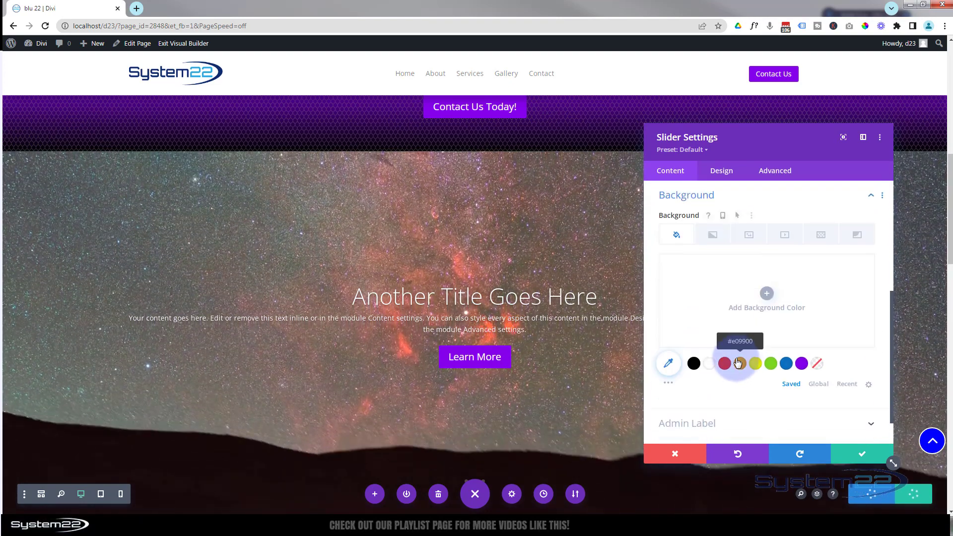
{"action": "left_click", "coordinate": [695, 365]}
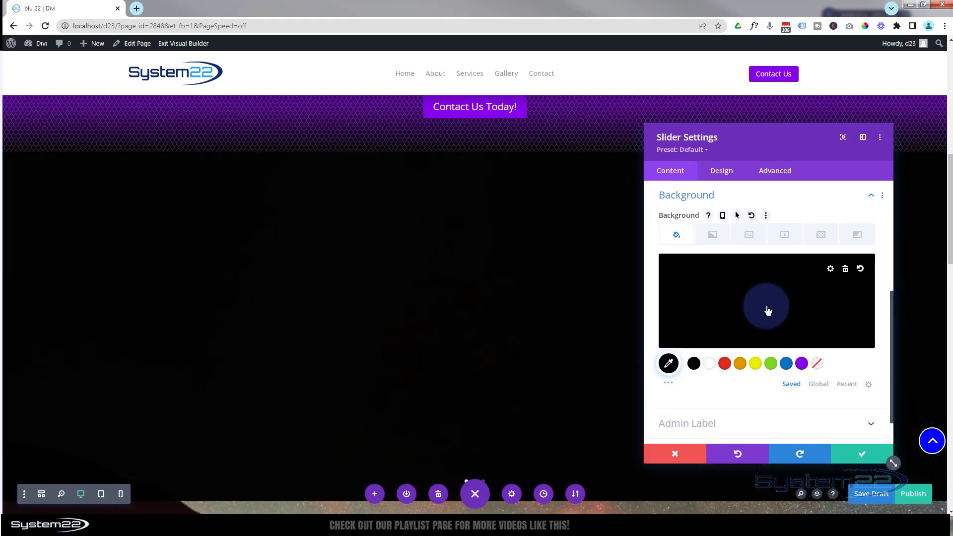
{"action": "left_click", "coordinate": [767, 311]}
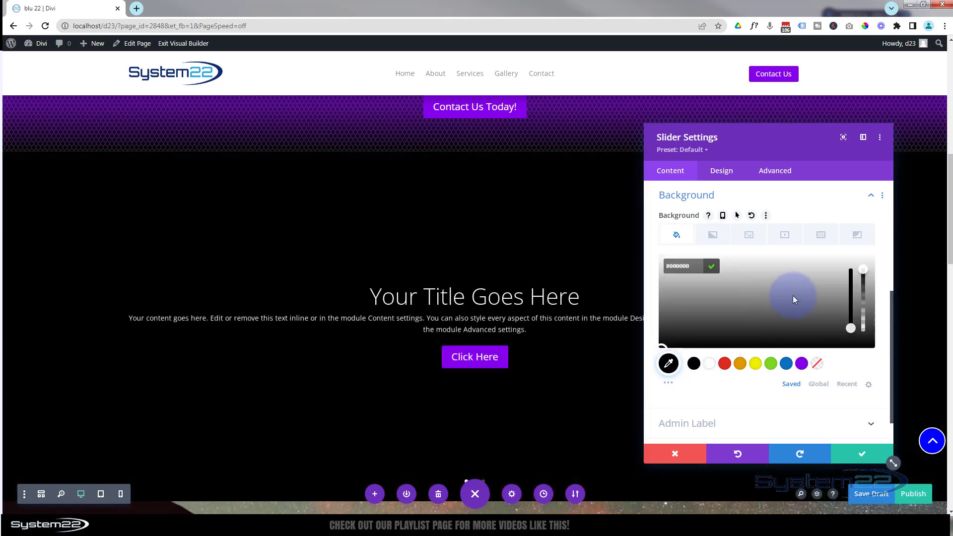
{"action": "left_click", "coordinate": [864, 303]}
{"action": "left_click", "coordinate": [864, 321]}
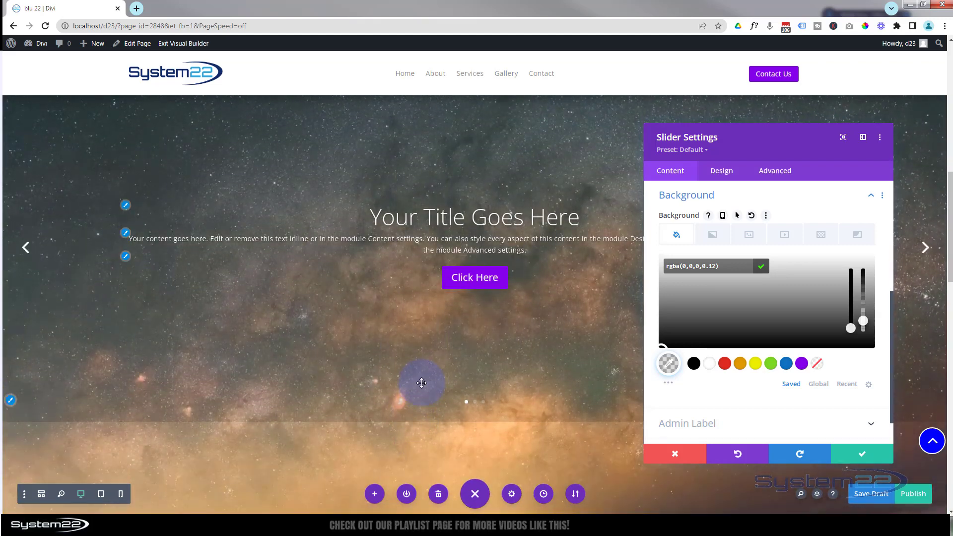
{"action": "scroll", "coordinate": [419, 383], "scroll_direction": "down", "scroll_amount": 2}
{"action": "scroll", "coordinate": [419, 383], "scroll_direction": "up", "scroll_amount": 4}
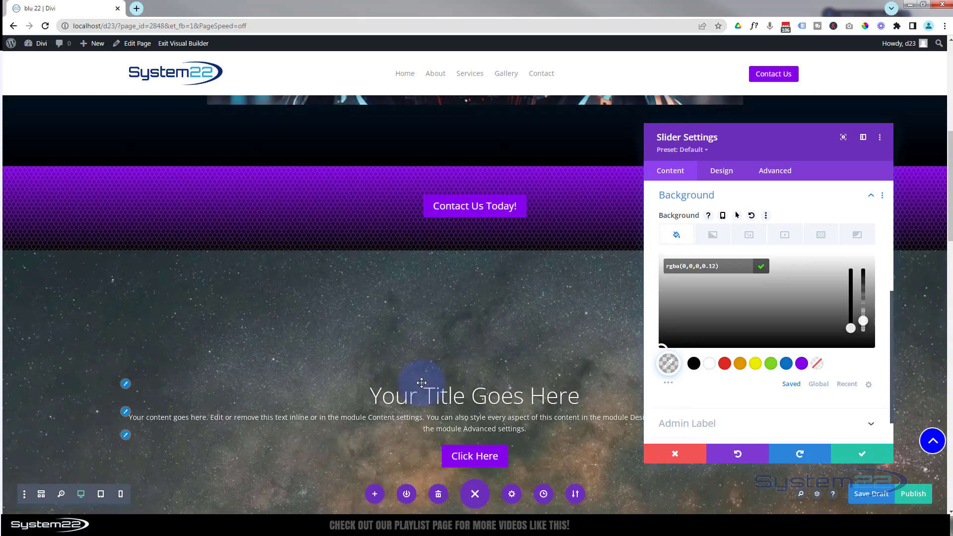
{"action": "scroll", "coordinate": [422, 383], "scroll_direction": "down", "scroll_amount": 3}
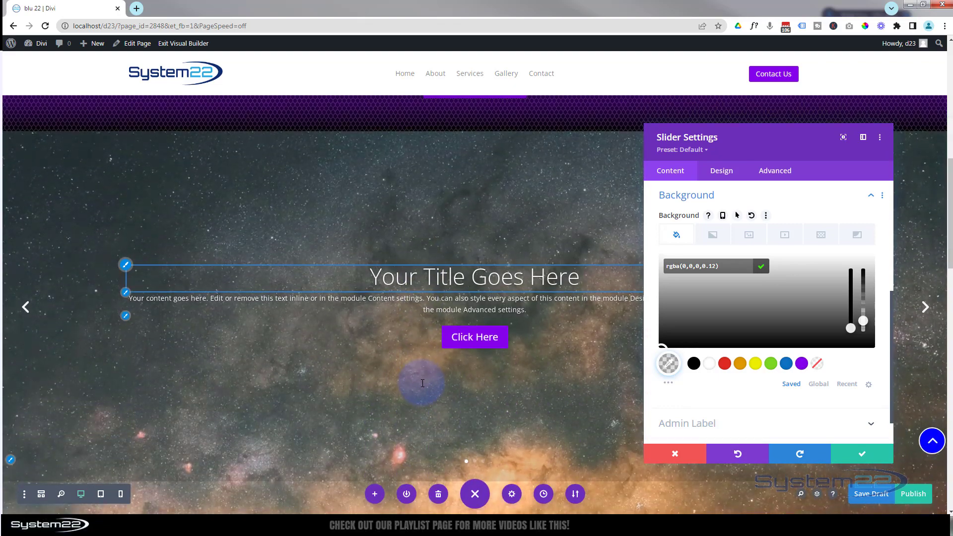
Set the slider module's height to 100vh, then save its settings and the page draft.
{"action": "left_click", "coordinate": [721, 172]}
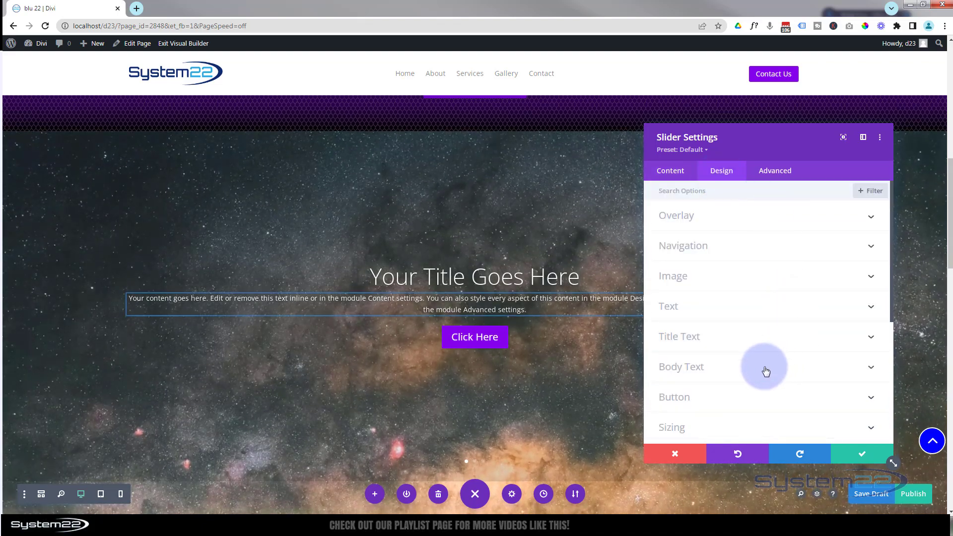
{"action": "scroll", "coordinate": [754, 392], "scroll_direction": "down", "scroll_amount": 1}
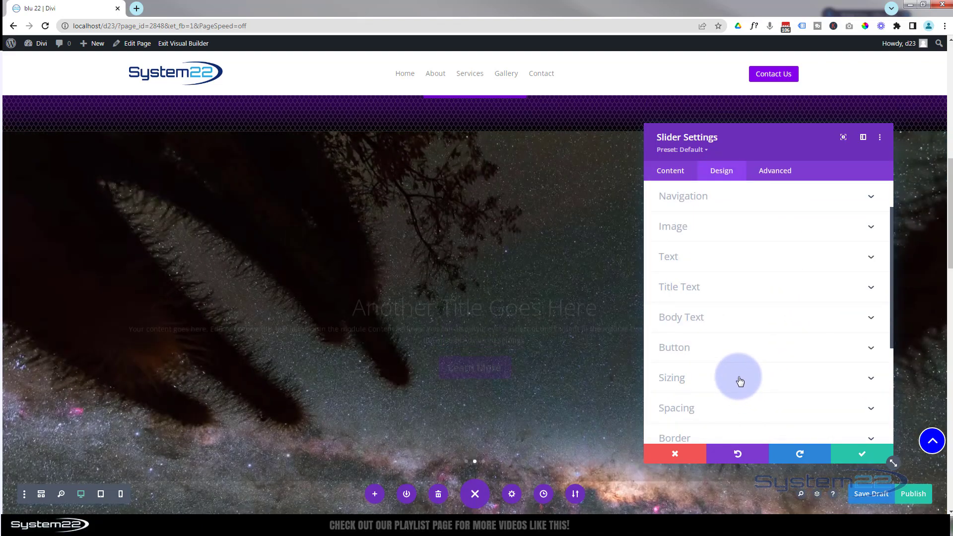
{"action": "left_click", "coordinate": [738, 381]}
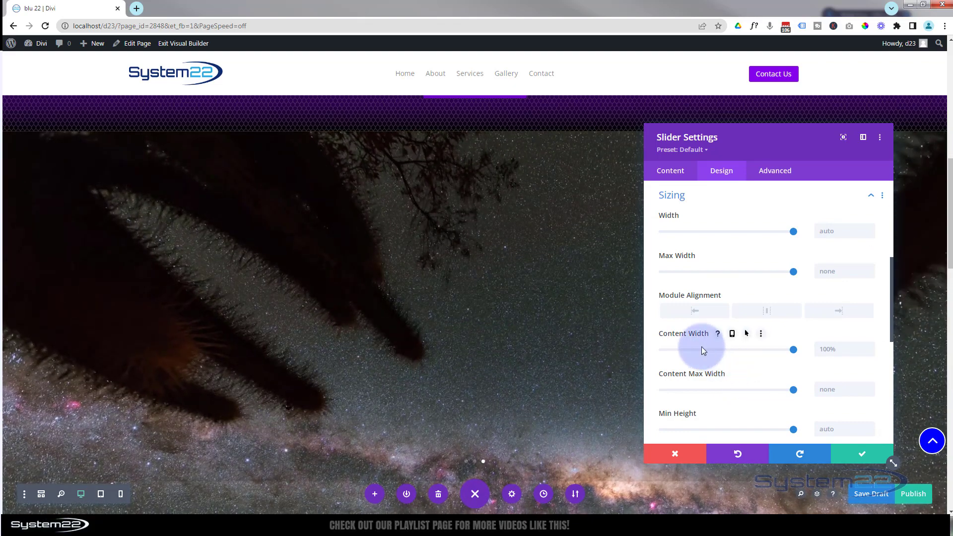
{"action": "scroll", "coordinate": [707, 350], "scroll_direction": "down", "scroll_amount": 2}
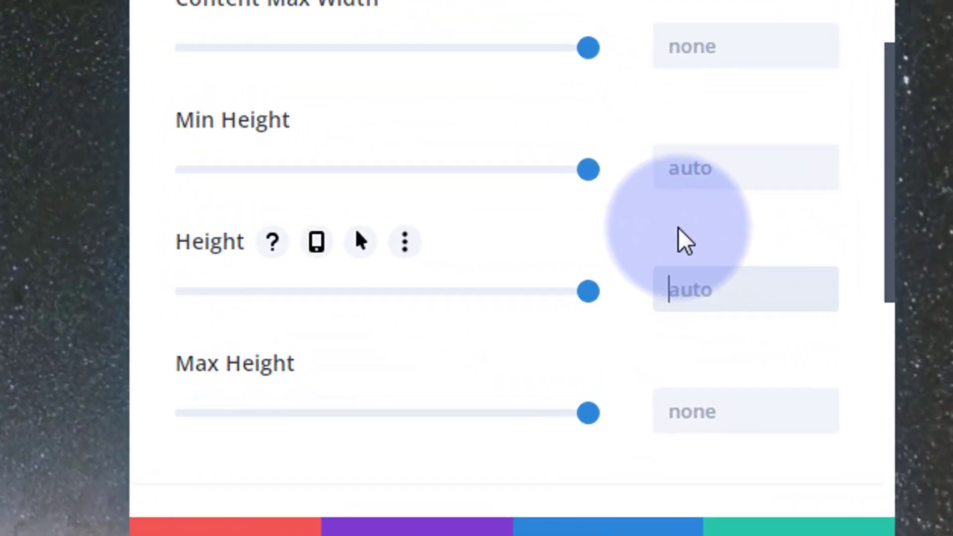
{"action": "type", "text": "100vh"}
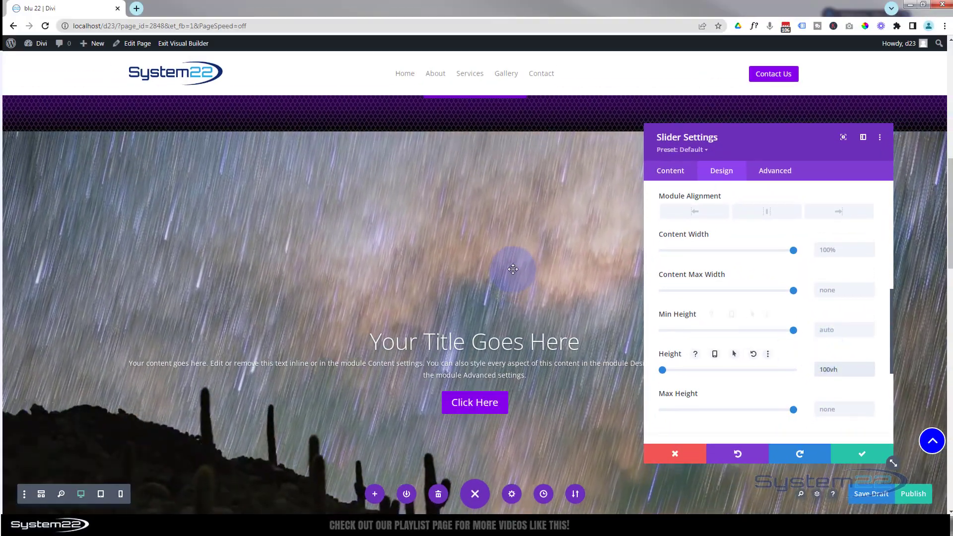
{"action": "scroll", "coordinate": [513, 268], "scroll_direction": "down", "scroll_amount": 2}
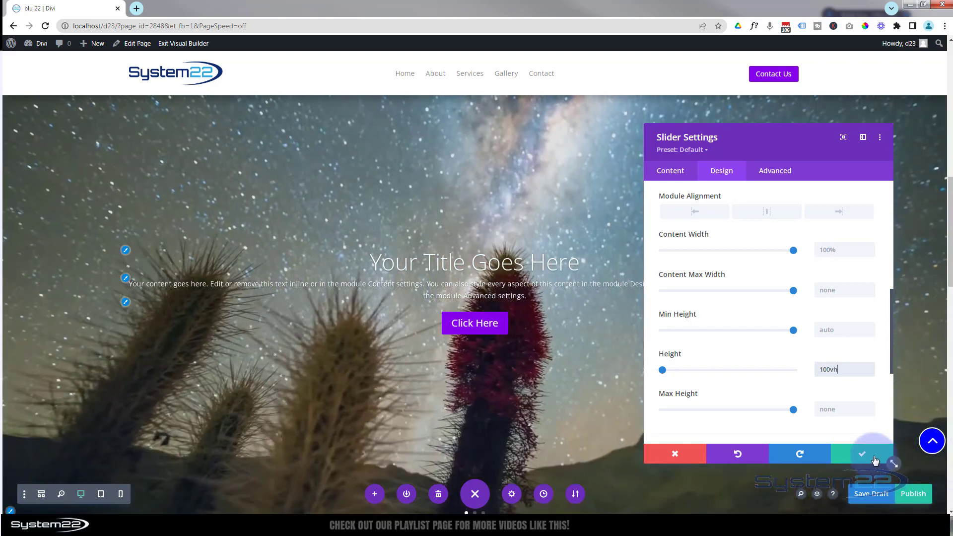
{"action": "left_click", "coordinate": [874, 460]}
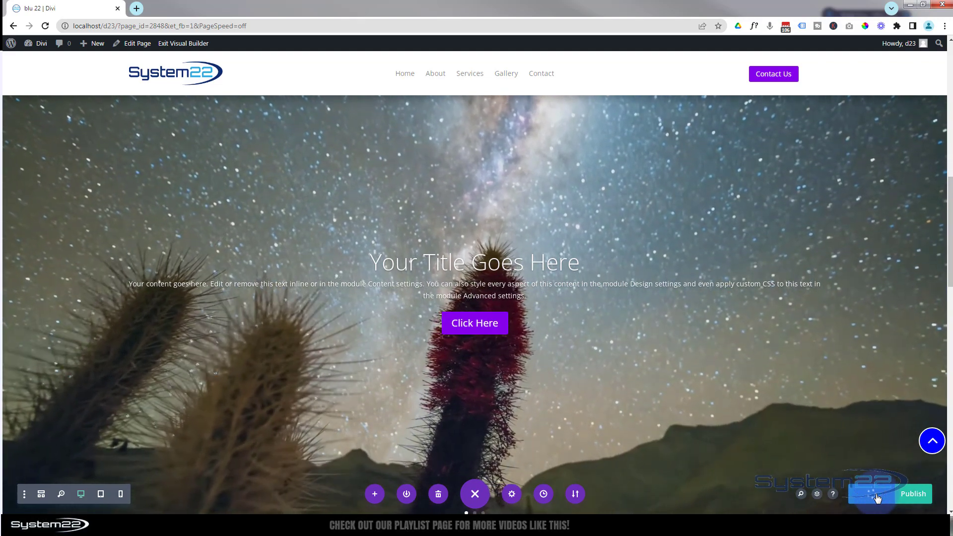
{"action": "left_click", "coordinate": [872, 494]}
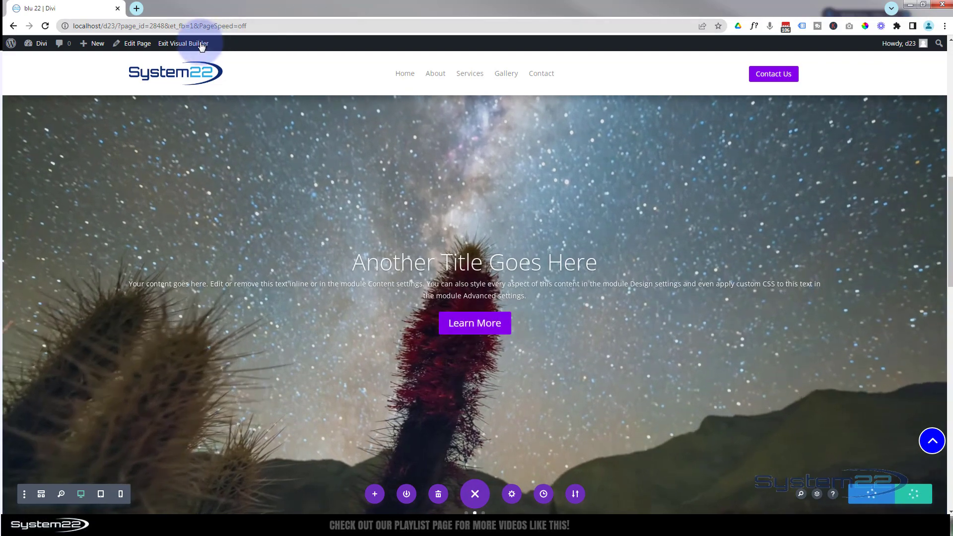
Exit the visual builder and examine the full-height slider over the video background on the front-end page.
{"action": "left_click", "coordinate": [201, 45]}
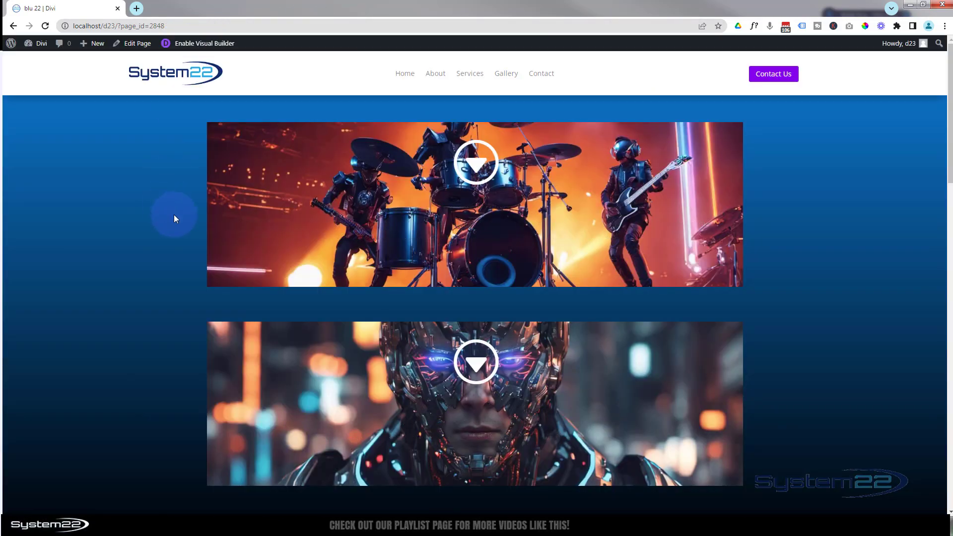
{"action": "scroll", "coordinate": [174, 208], "scroll_direction": "down", "scroll_amount": 5}
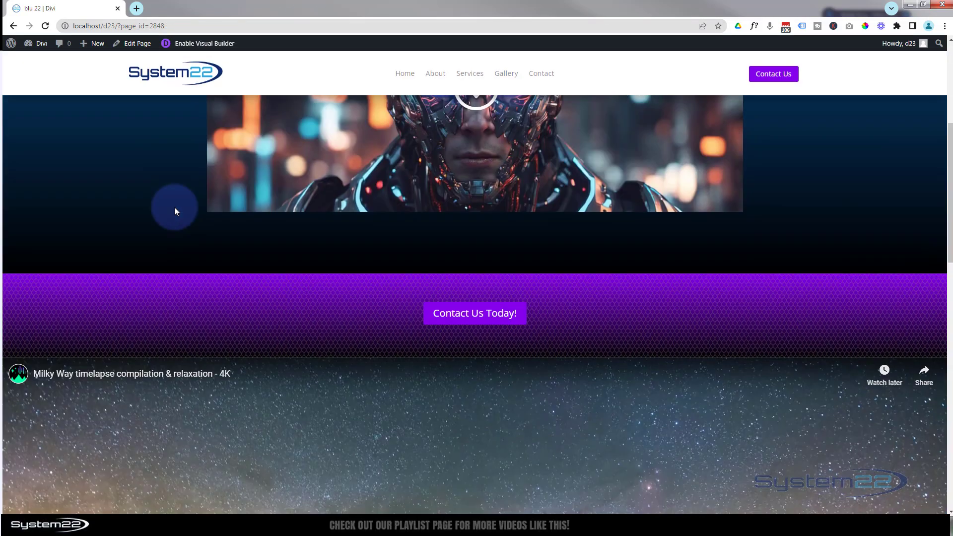
{"action": "scroll", "coordinate": [174, 207], "scroll_direction": "down", "scroll_amount": 4}
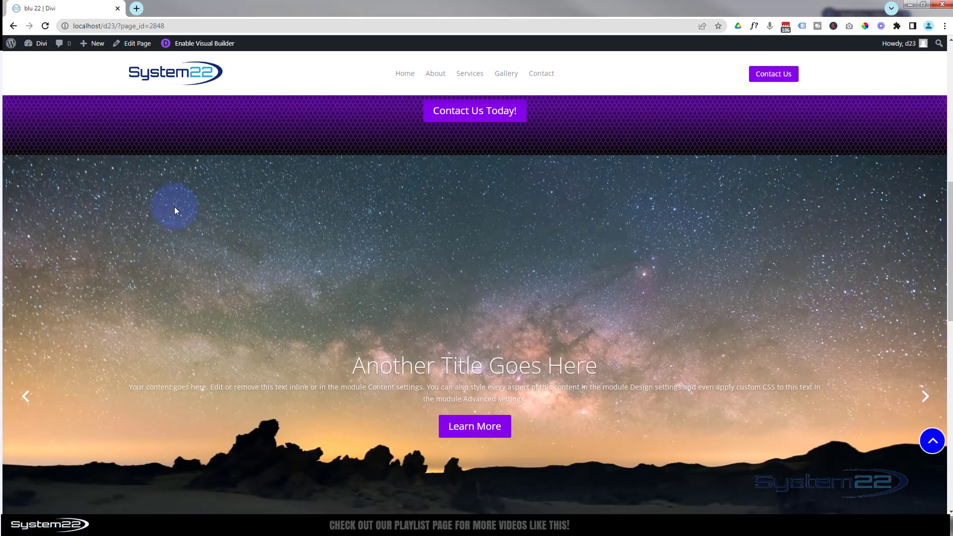
{"action": "scroll", "coordinate": [175, 206], "scroll_direction": "down", "scroll_amount": 2}
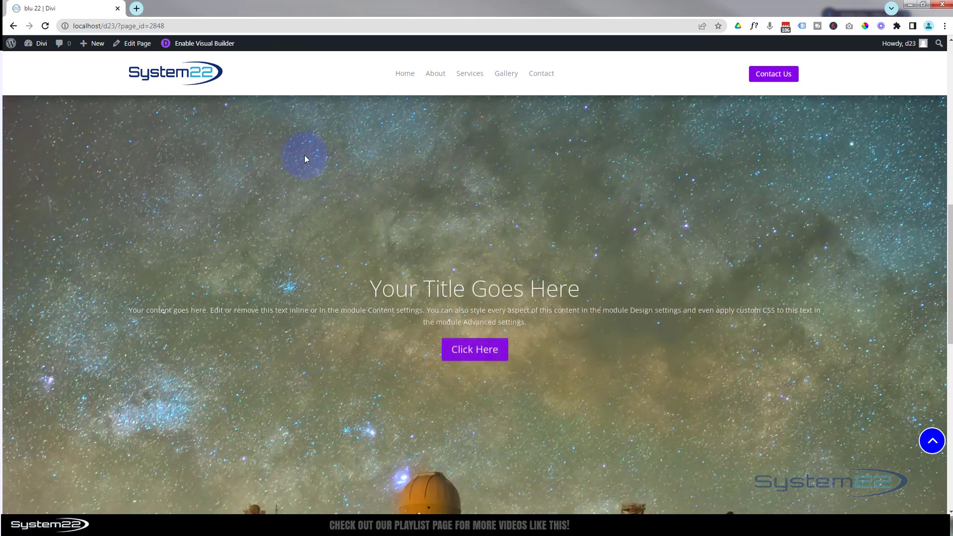
{"action": "scroll", "coordinate": [319, 196], "scroll_direction": "down", "scroll_amount": 7}
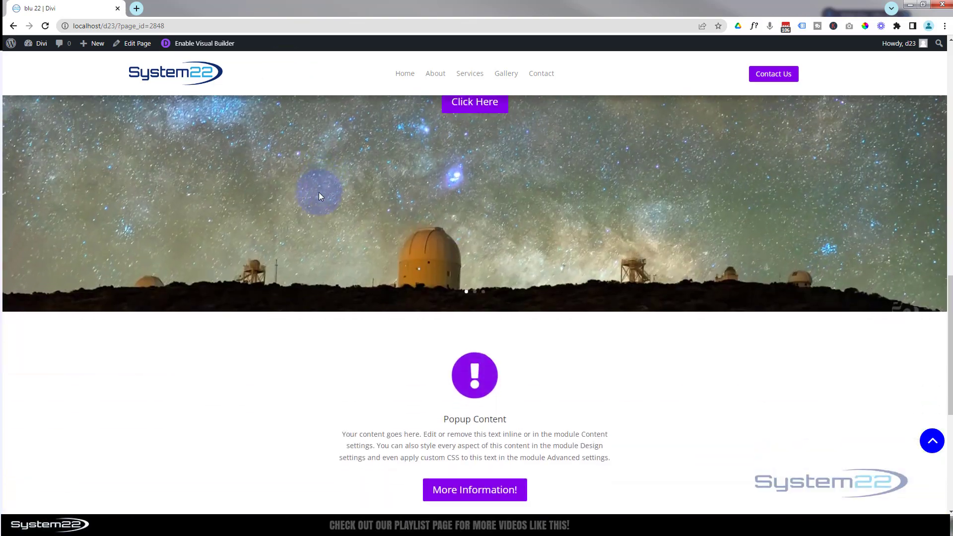
{"action": "scroll", "coordinate": [318, 193], "scroll_direction": "up", "scroll_amount": 7}
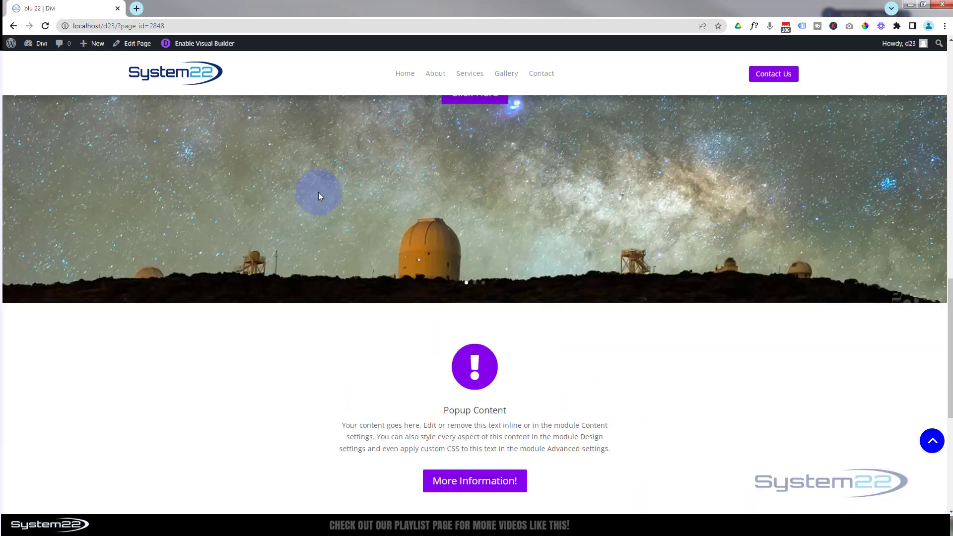
{"action": "scroll", "coordinate": [319, 193], "scroll_direction": "up", "scroll_amount": 6}
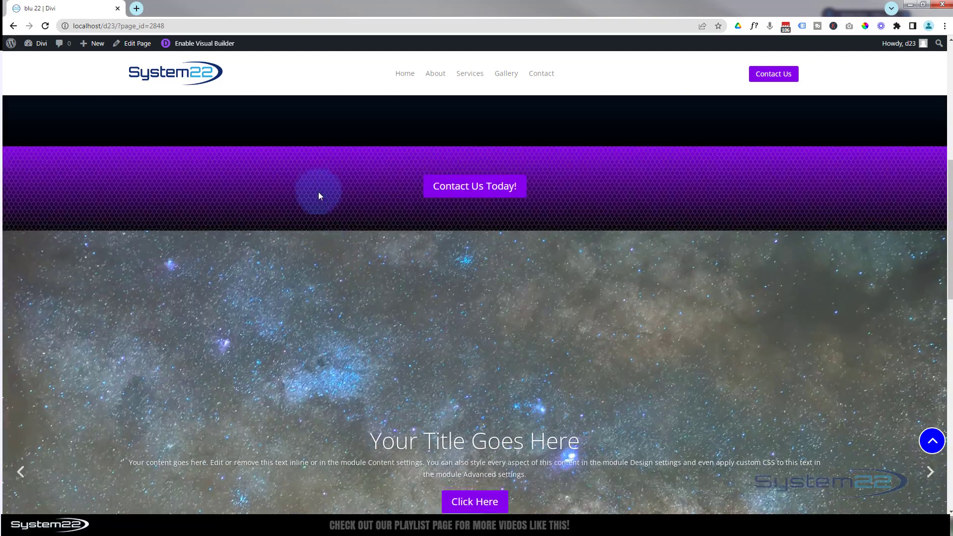
{"action": "scroll", "coordinate": [319, 195], "scroll_direction": "down", "scroll_amount": 6}
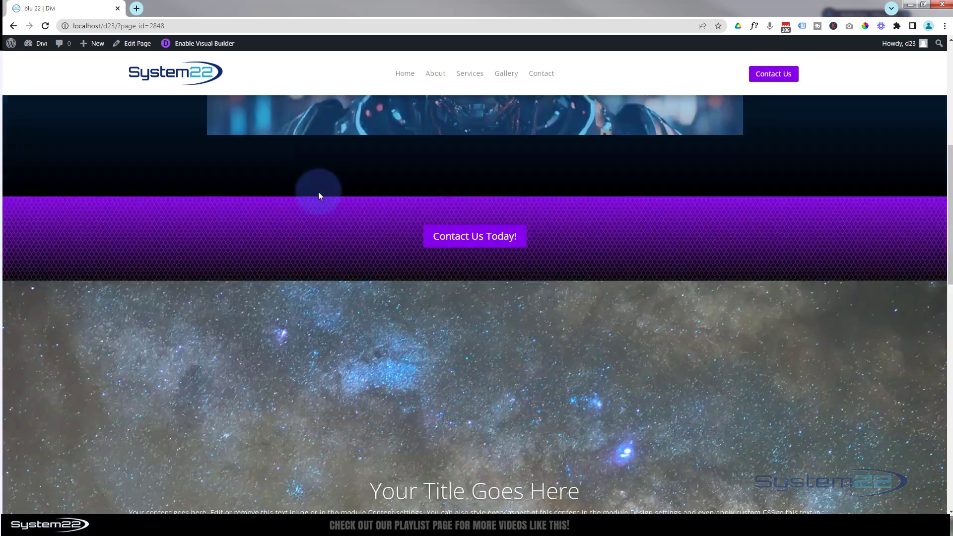
{"action": "scroll", "coordinate": [319, 195], "scroll_direction": "down", "scroll_amount": 1}
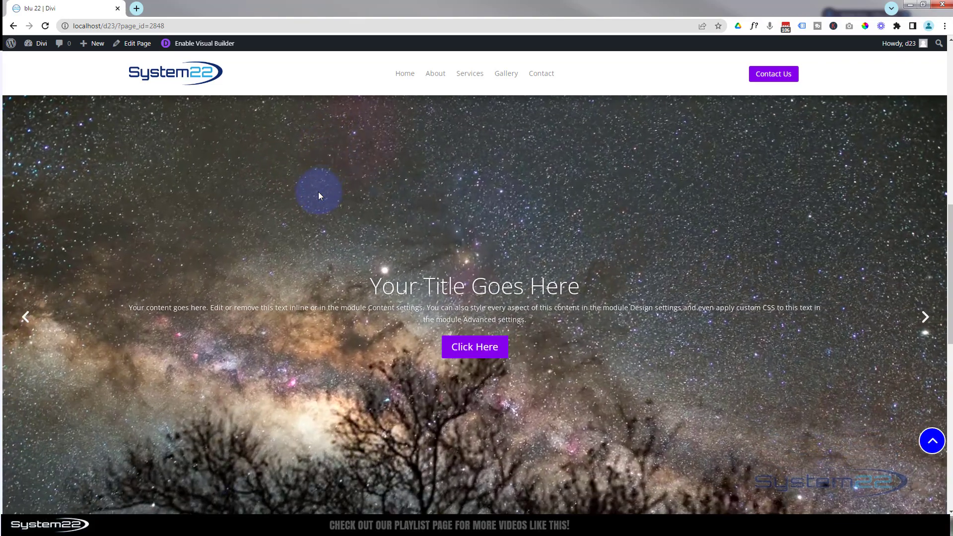